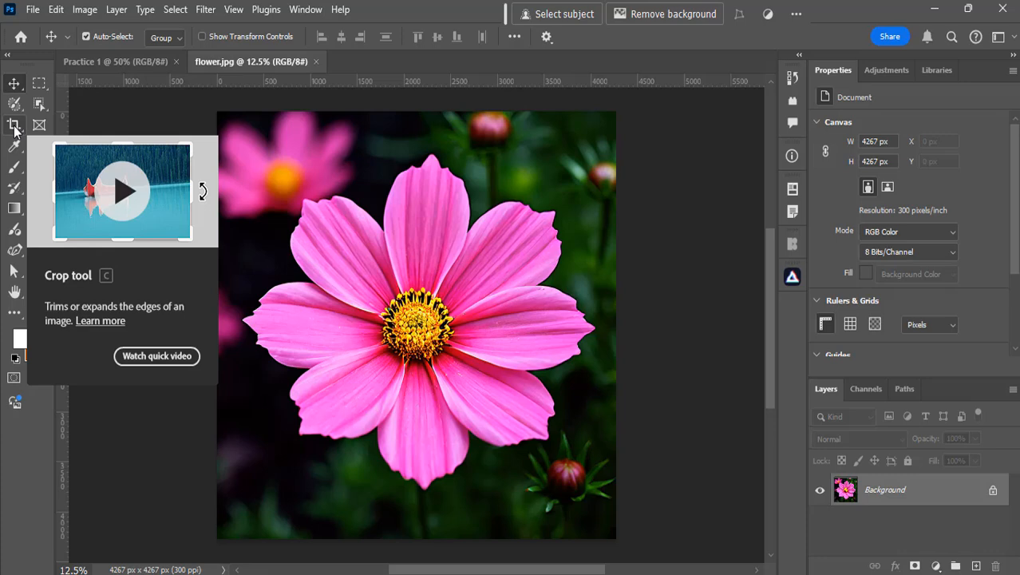
Choose the Crop tool and pull in the crop frame of flower.jpg so it closely surrounds the main flower
left_click(14, 130)
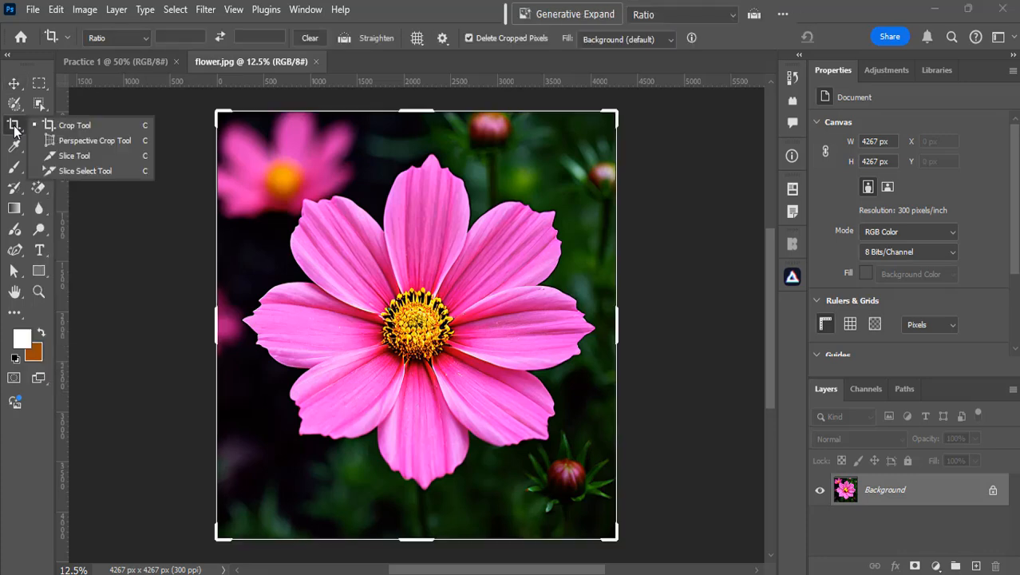
left_click(75, 130)
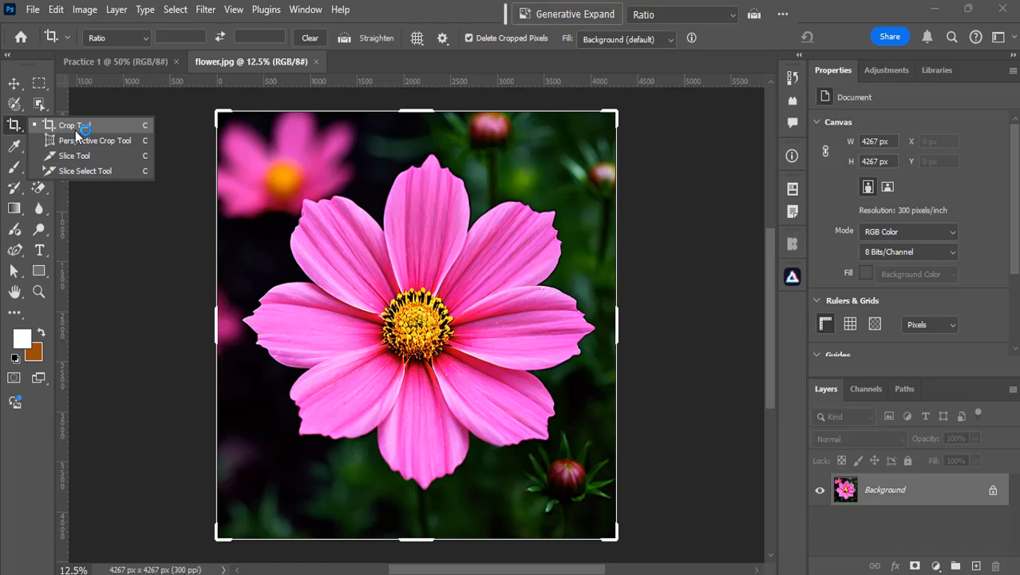
left_click(21, 132)
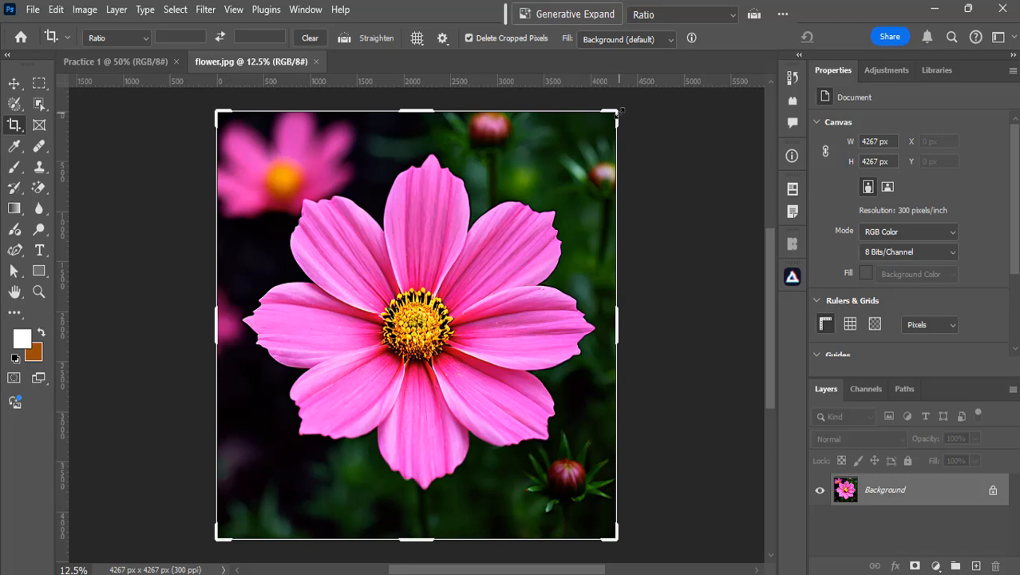
left_click_drag(618, 112, 601, 135)
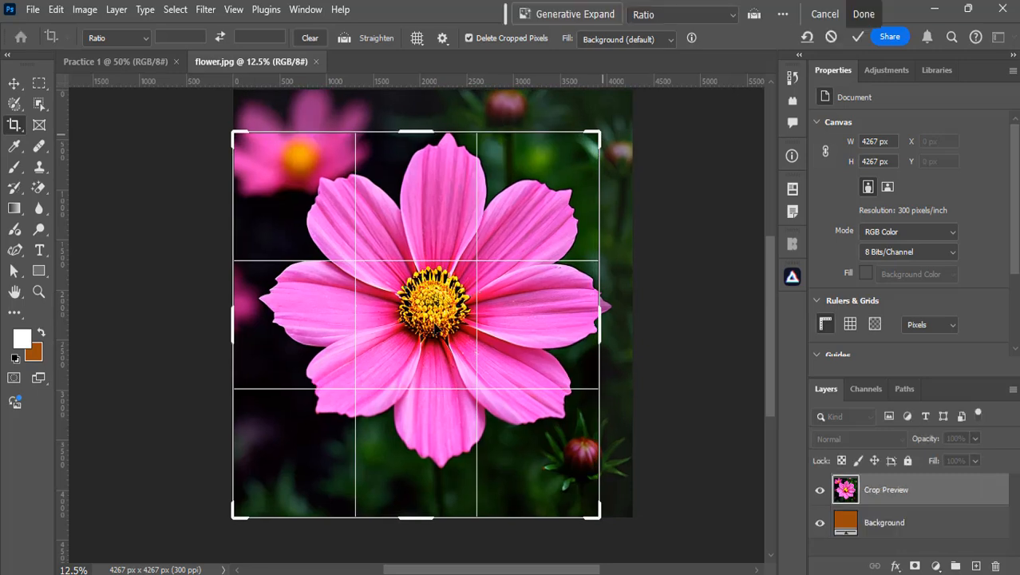
left_click_drag(234, 516, 247, 497)
left_click_drag(433, 492, 433, 497)
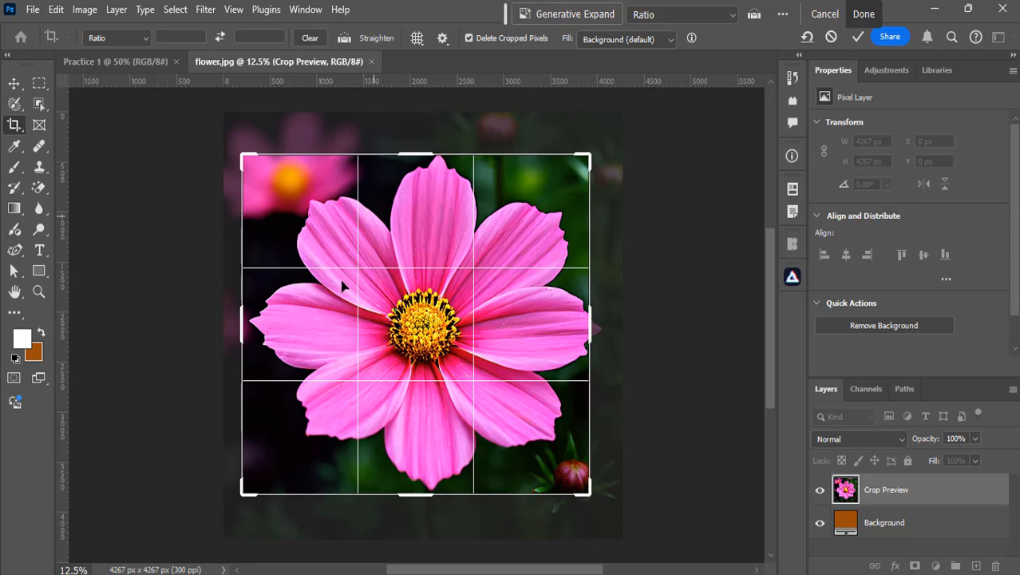
Crop the image with the W x H x Resolution preset at 1000 px wide, 900 px high and 300 px/in
left_click(145, 37)
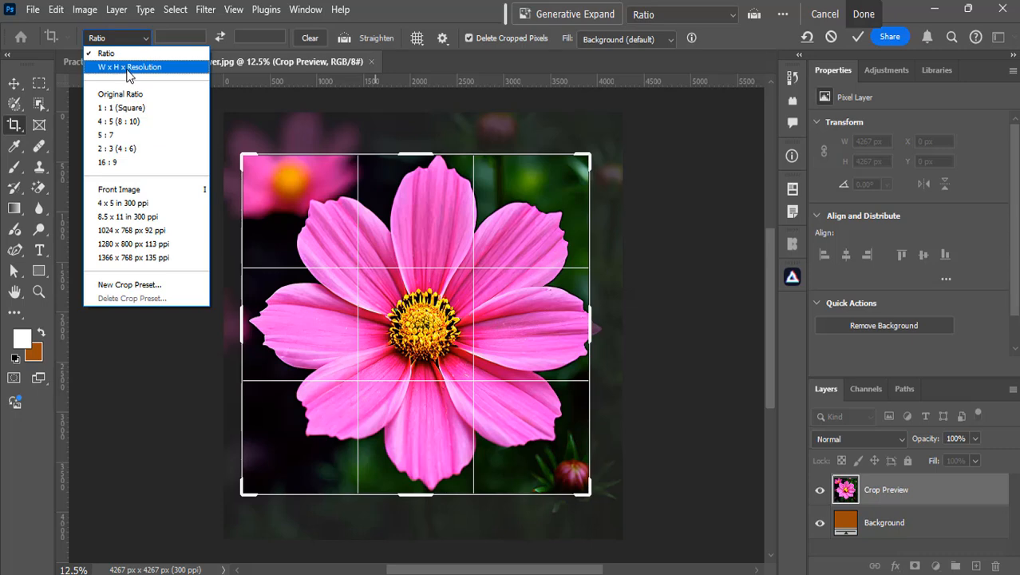
left_click(127, 67)
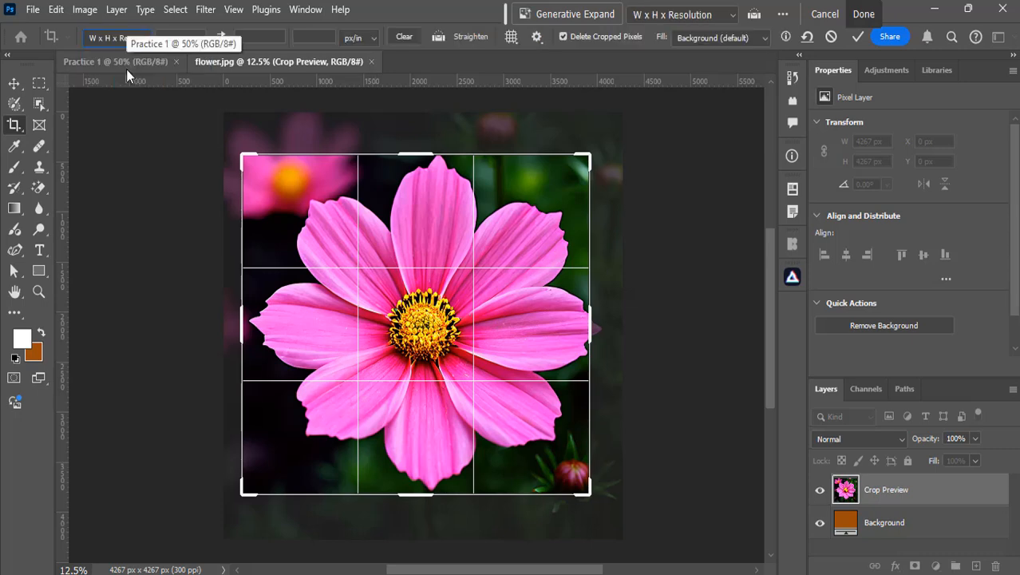
left_click(178, 38)
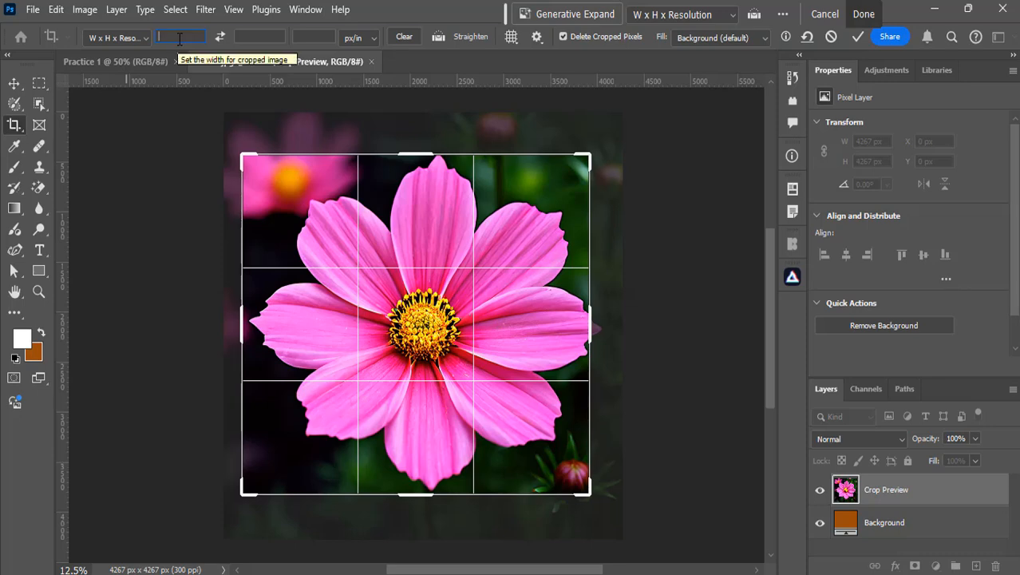
type("1000")
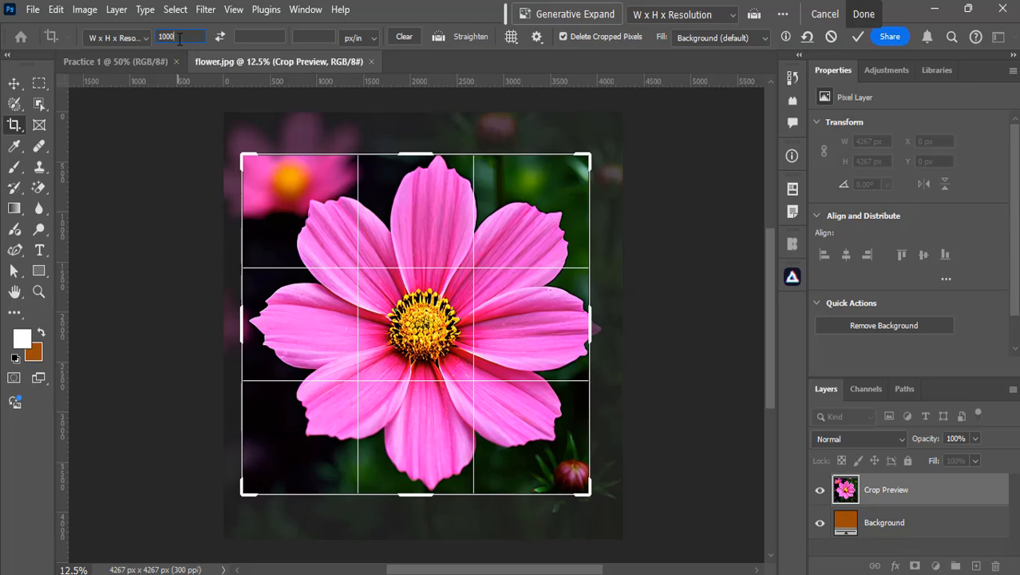
type("px")
left_click(271, 33)
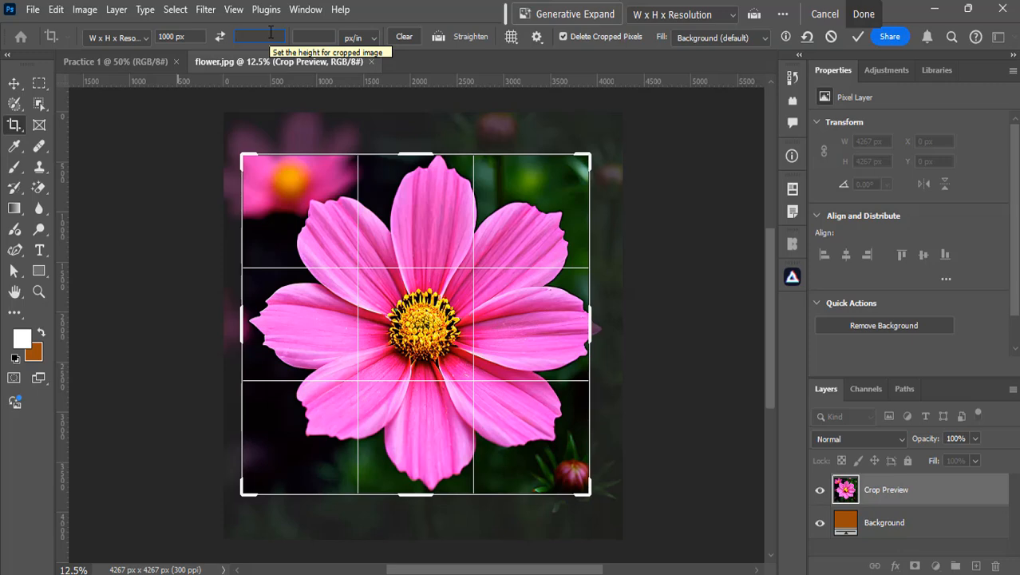
type("900px")
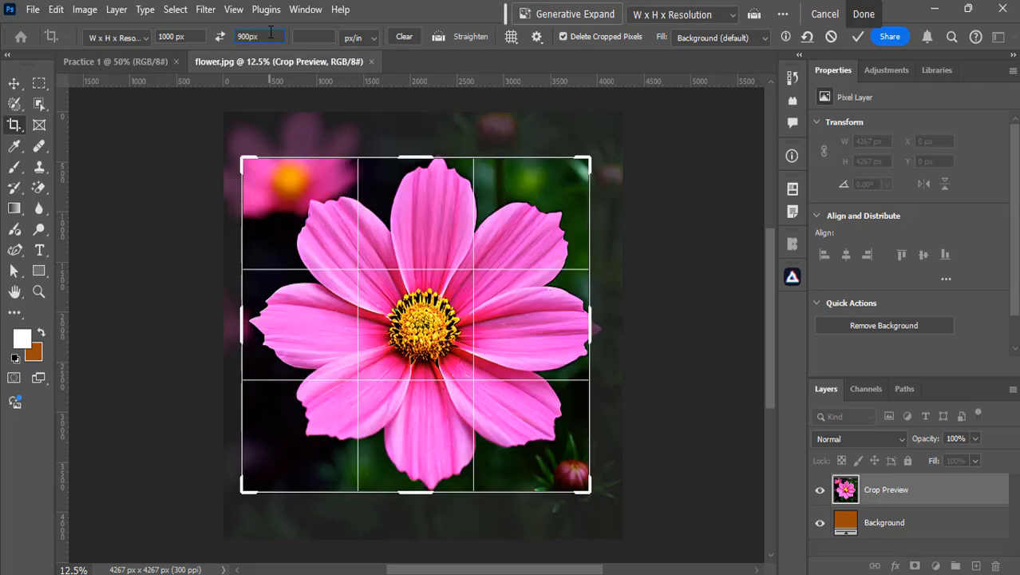
key("Tab")
type("300")
key("Tab")
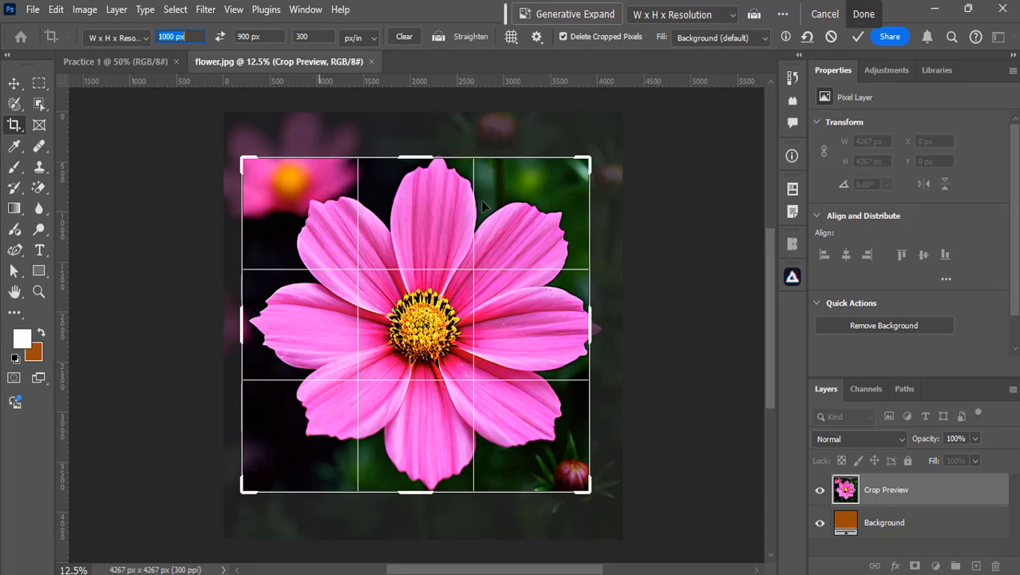
key("Return")
left_click(859, 40)
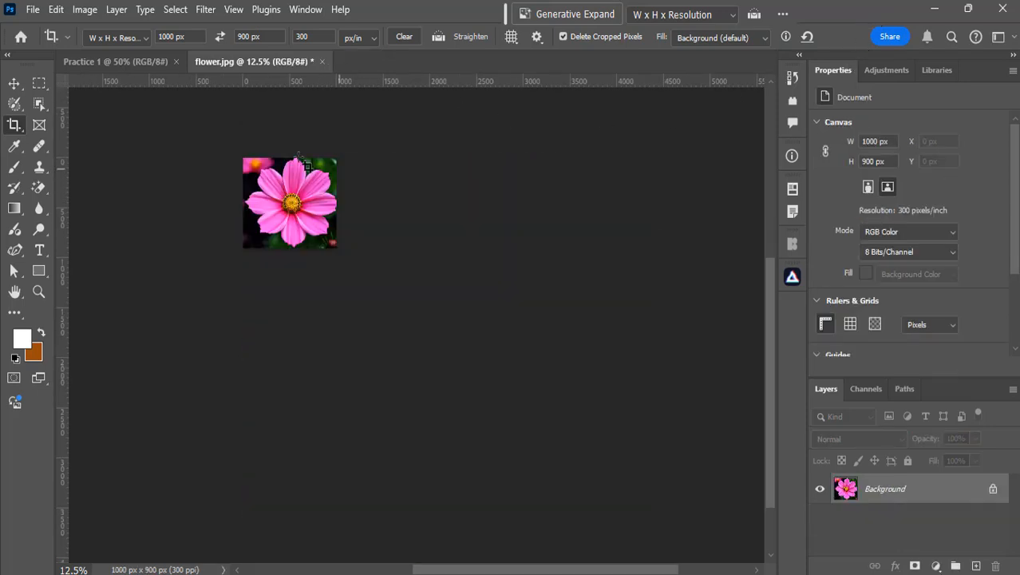
Check the cropped flower image's dimensions and resolution in the Image Size dialog, and close it without changes
left_click(86, 12)
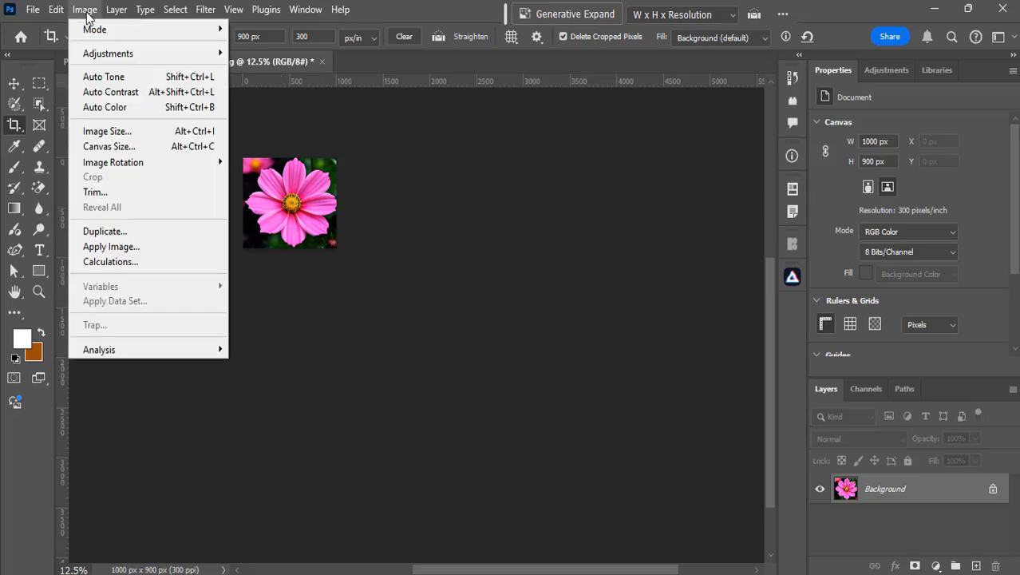
left_click(104, 131)
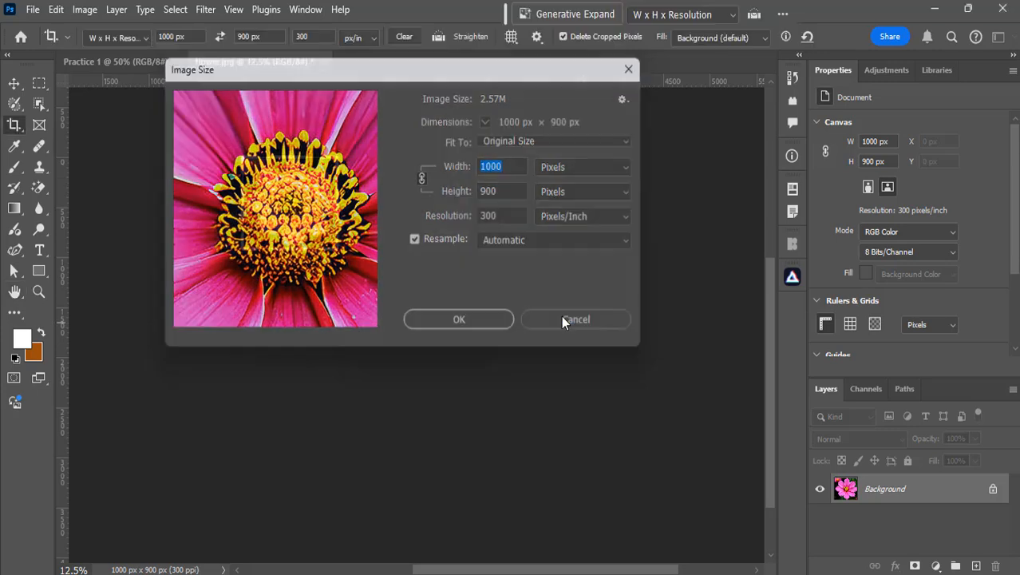
scroll(373, 348, "up", 3)
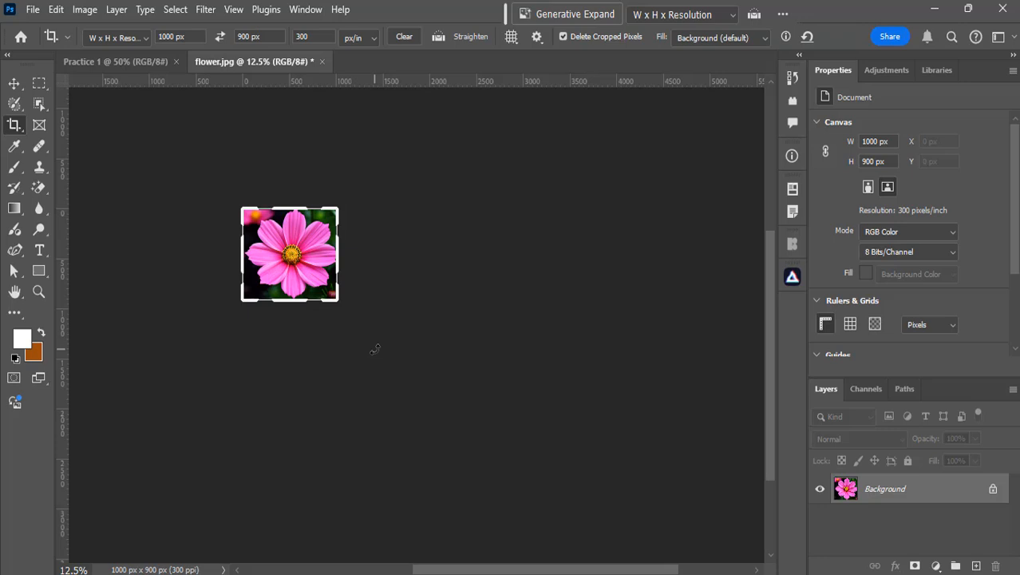
Undo the crop of flower.jpg
key("ctrl+z")
scroll(375, 348, "down", 2)
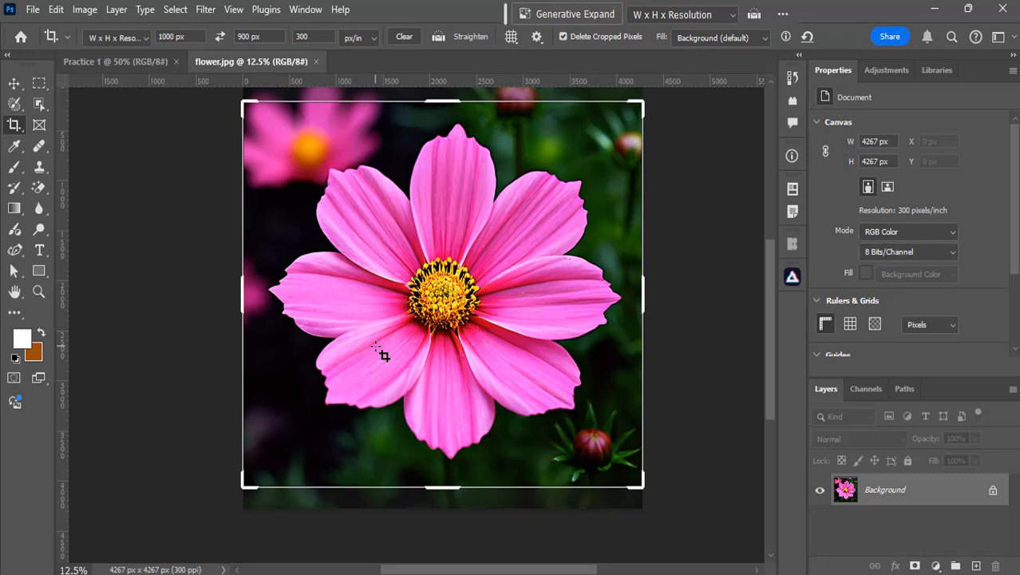
left_click(56, 10)
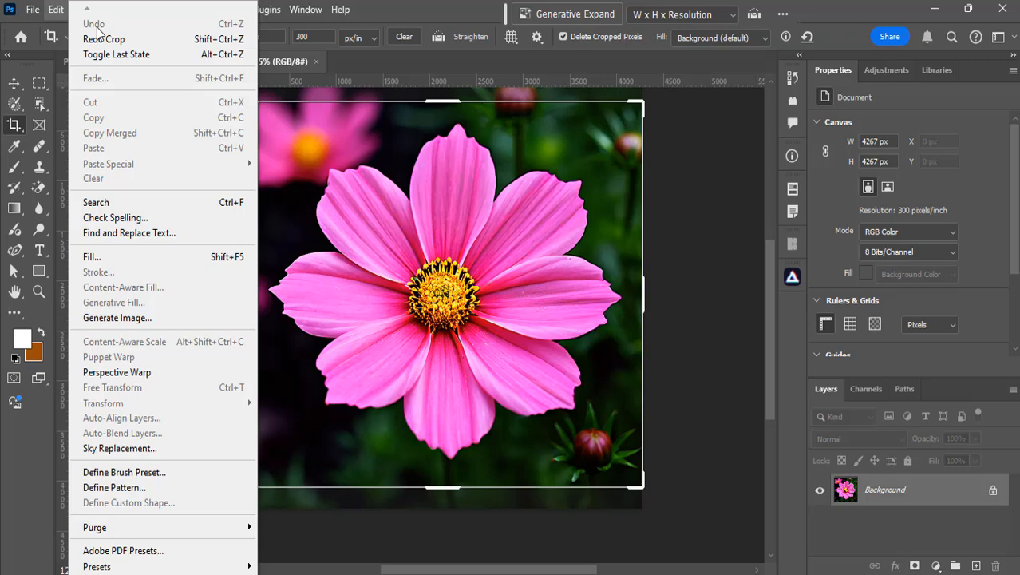
left_click(305, 9)
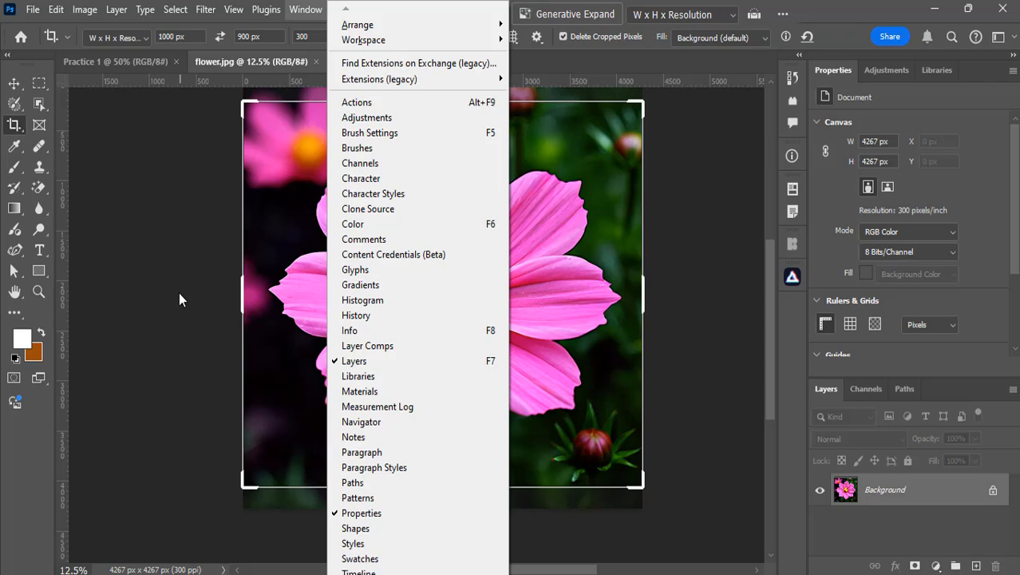
left_click(172, 270)
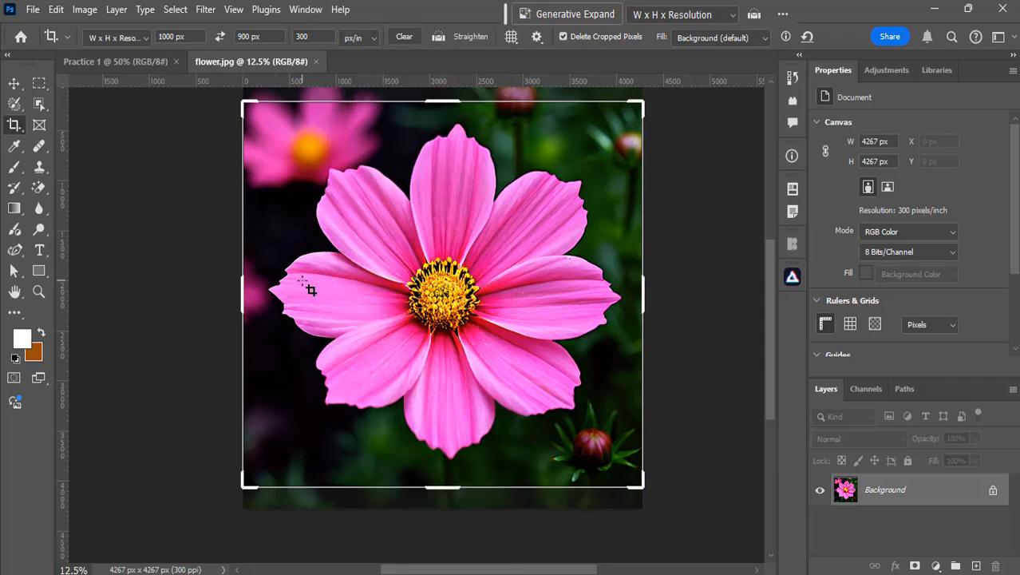
Switch to File Explorer and open Tab.jpg from the Assets folder as a separate document in Photoshop
right_click(13, 125)
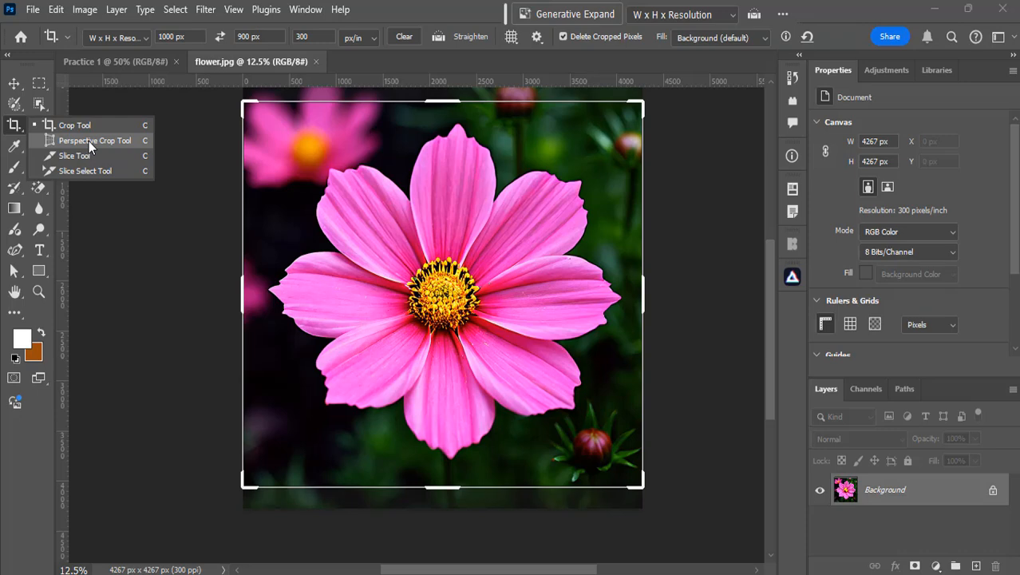
mouse_move(330, 574)
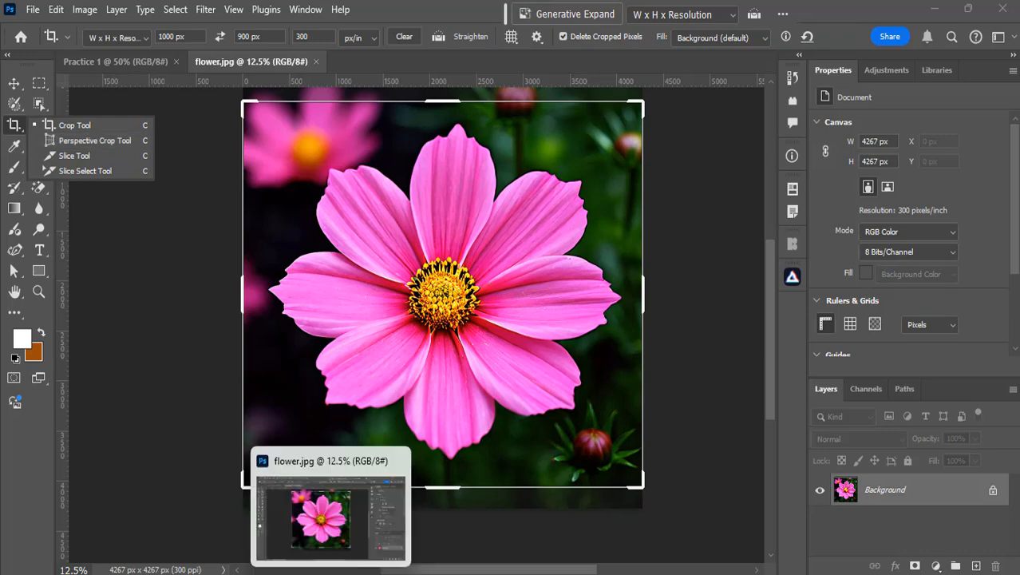
left_click(265, 574)
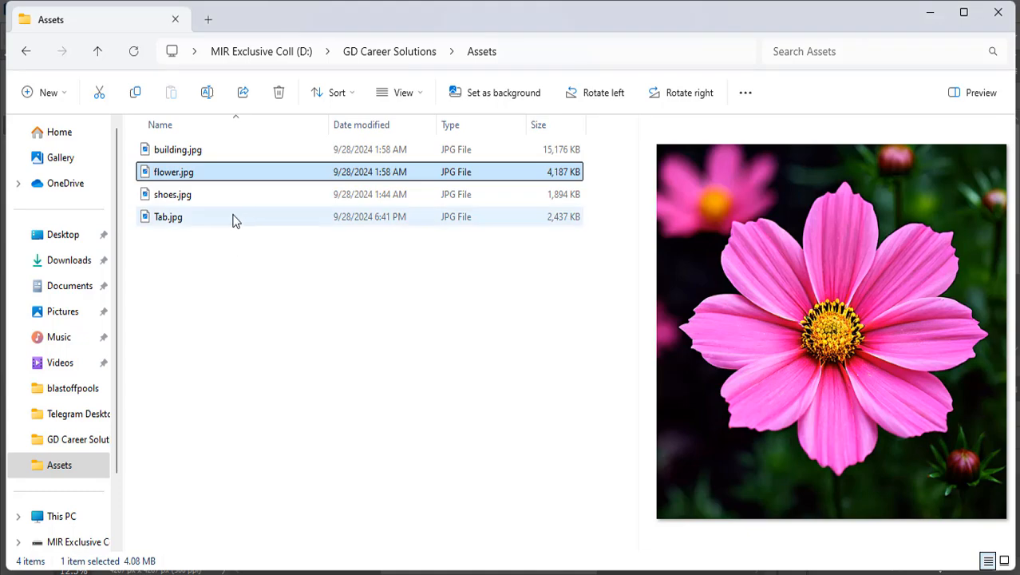
left_click(165, 218)
left_click_drag(165, 219, 447, 52)
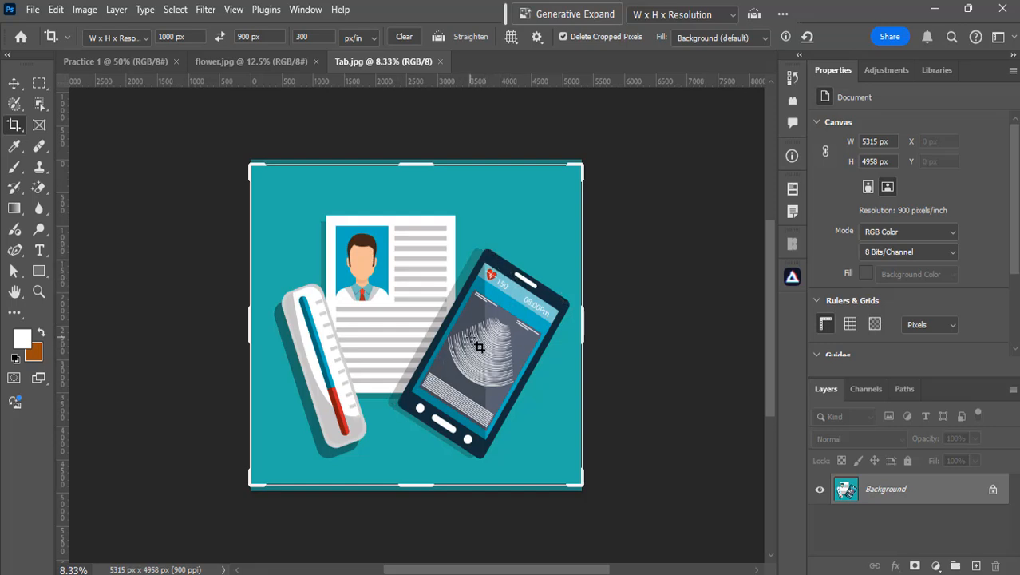
Use the Perspective Crop tool to mark the tilted phone's four outer corners in Tab.jpg and apply the crop
right_click(14, 125)
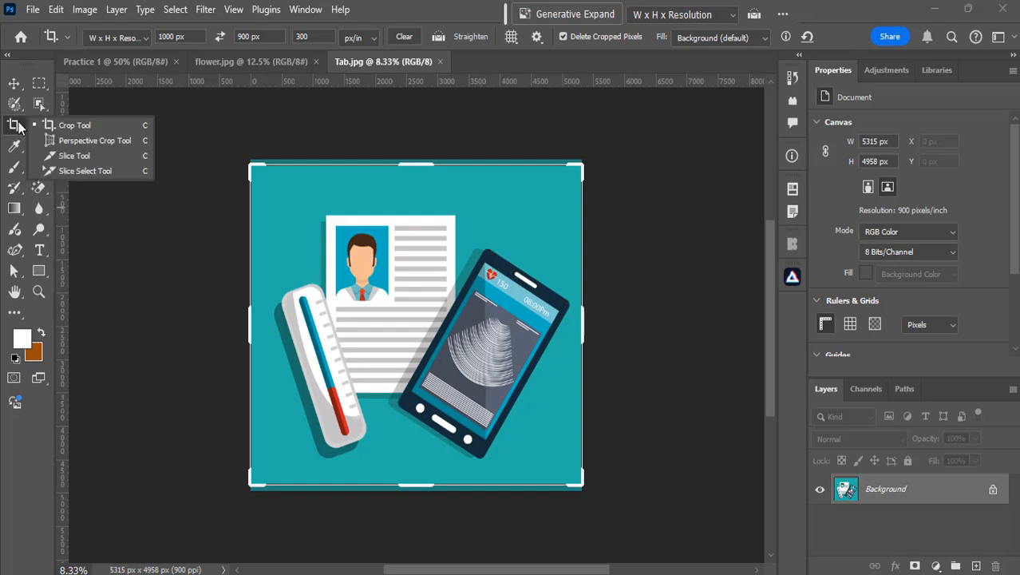
left_click(67, 142)
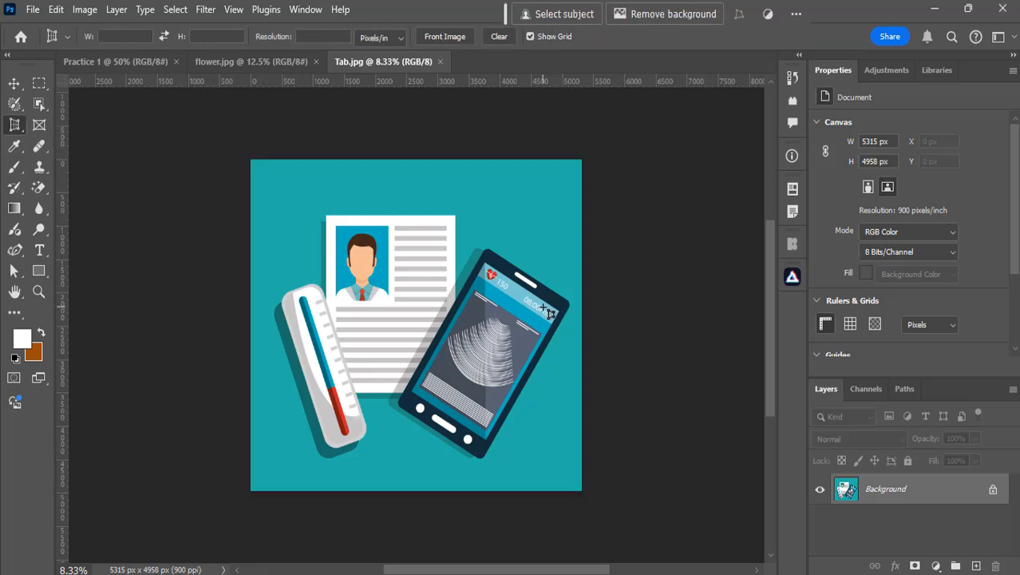
left_click(485, 248)
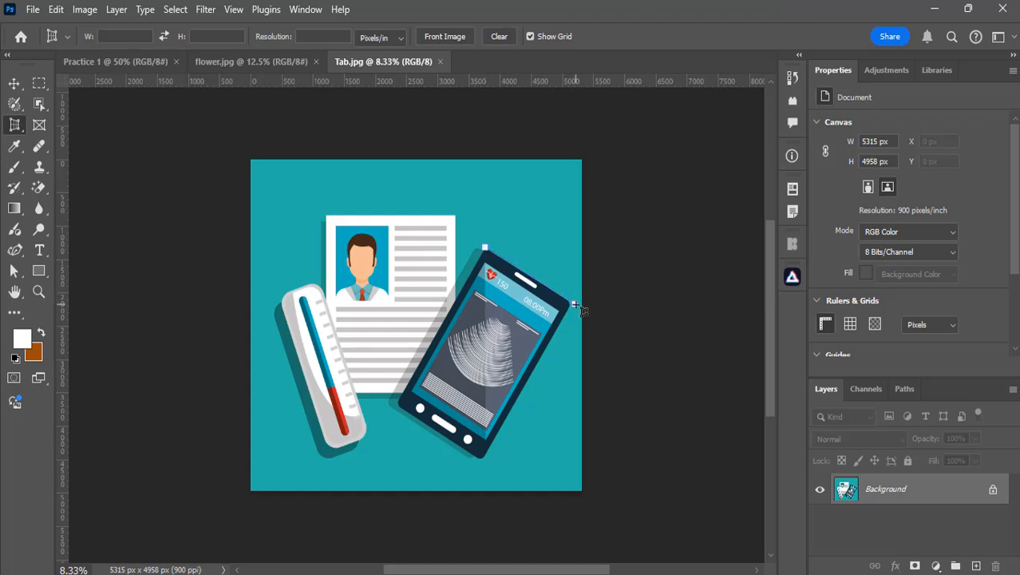
left_click(575, 305)
left_click(480, 463)
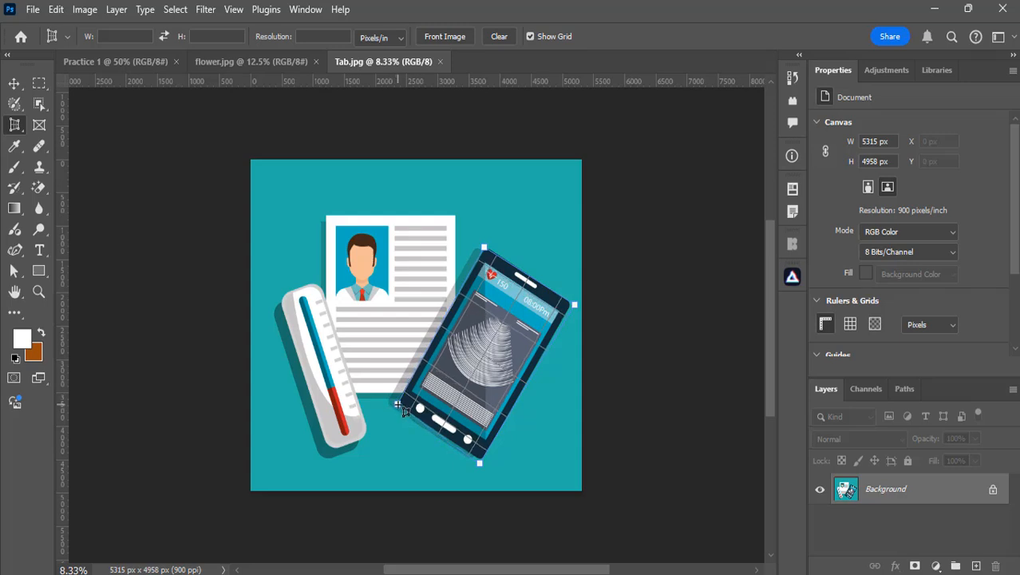
left_click(399, 405)
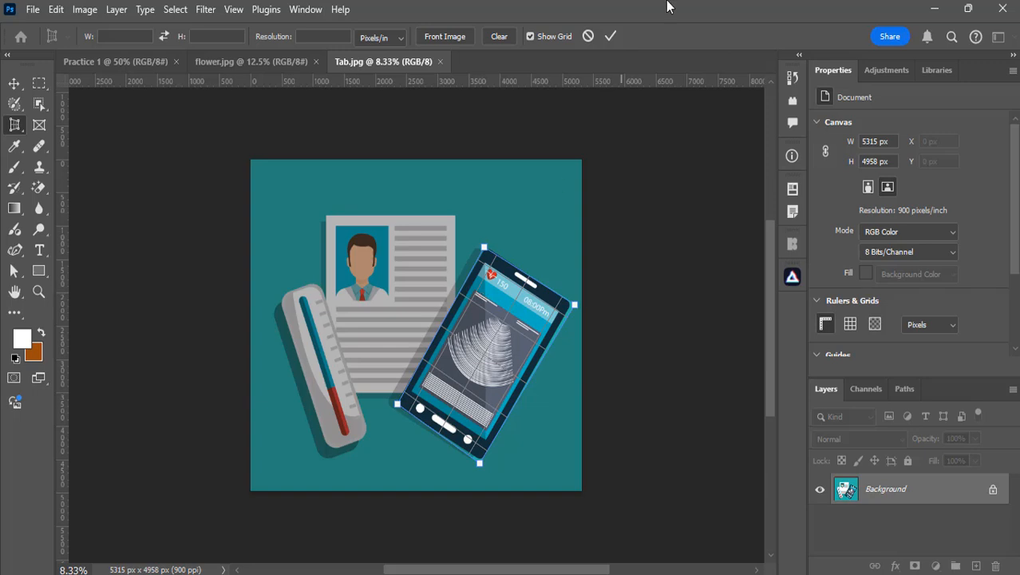
left_click(611, 37)
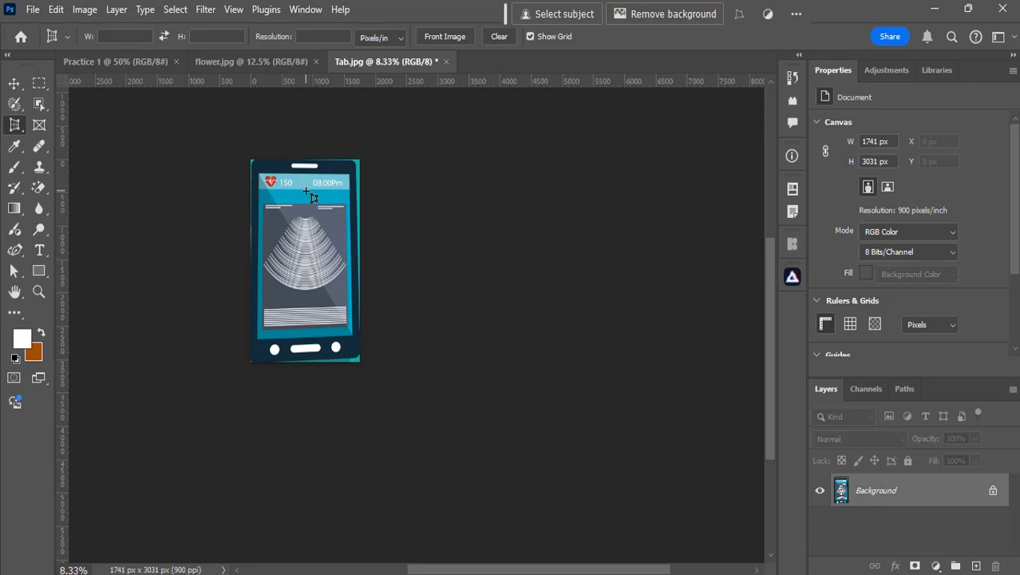
Switch to flower.jpg and draw a slice with the Slice tool from the image's upper-left corner to just above the flower's center
right_click(14, 124)
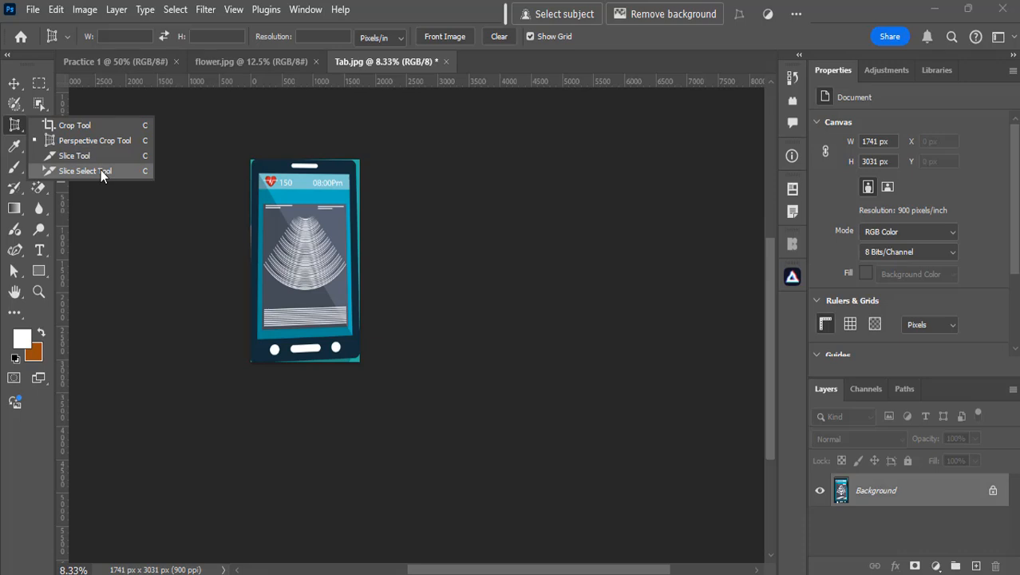
left_click(214, 64)
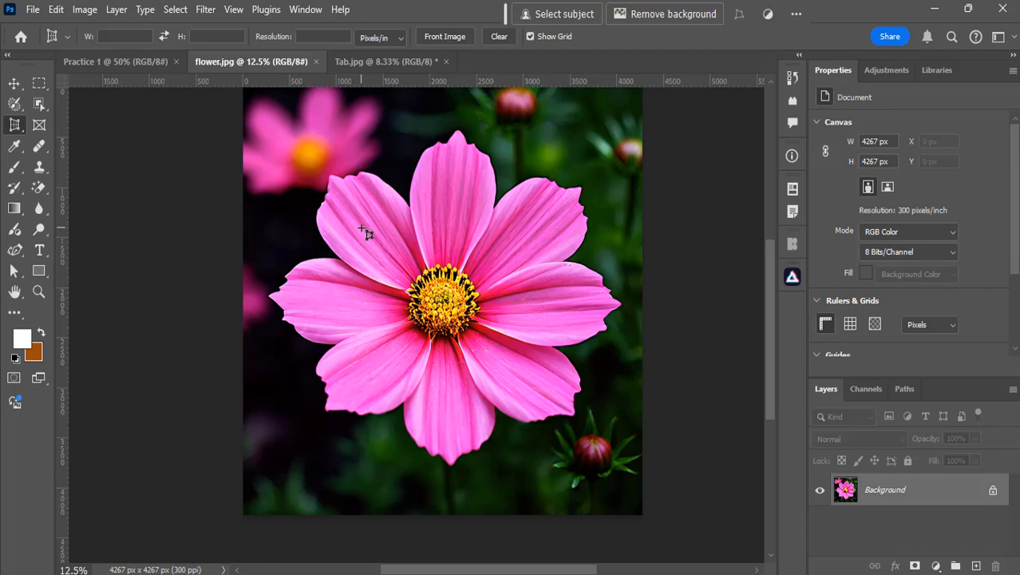
right_click(14, 125)
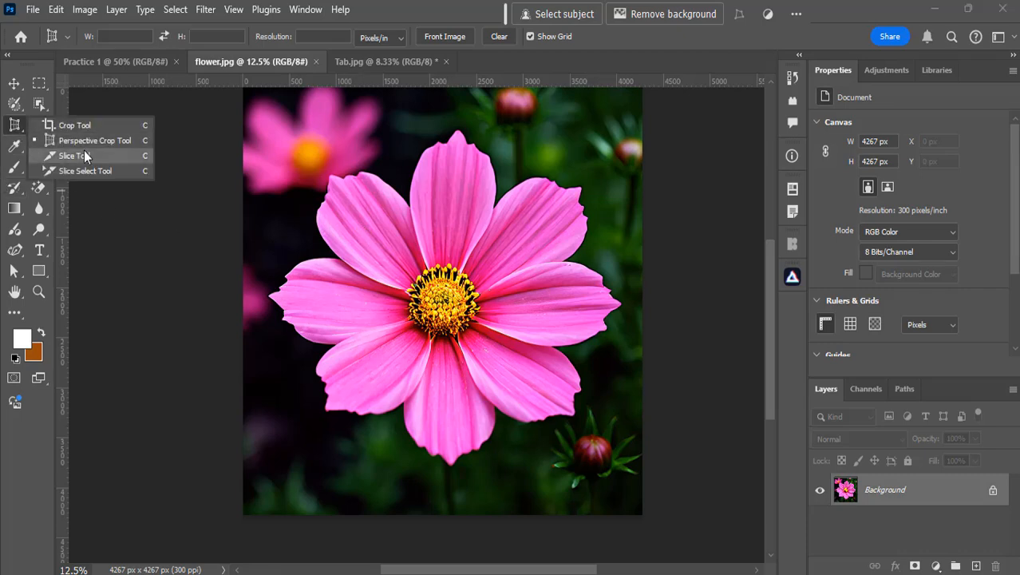
left_click(84, 155)
scroll(409, 188, "up", 1)
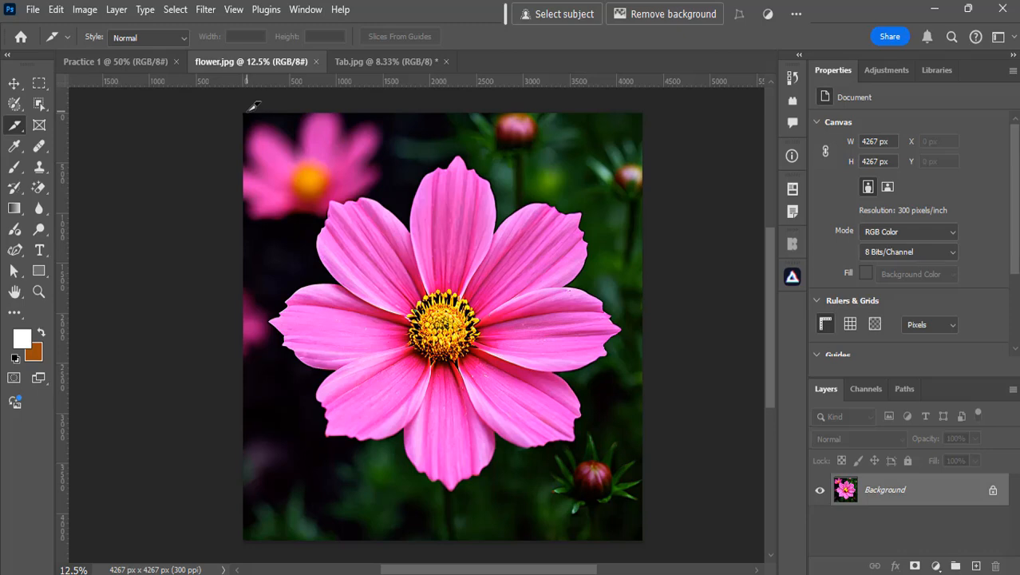
left_click_drag(245, 113, 421, 273)
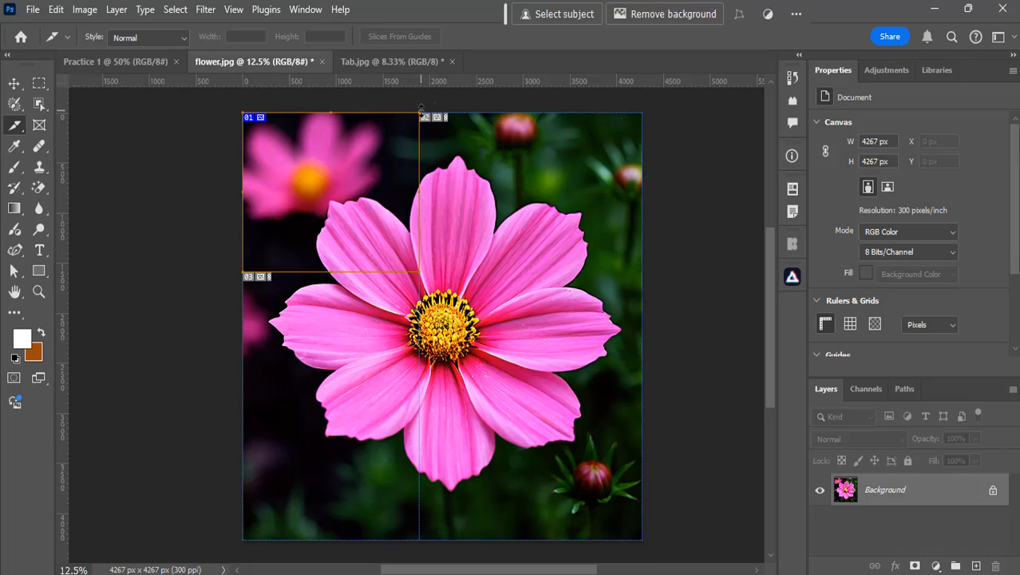
Draw four more slices with the Slice tool: one over the upper-right area and three side-by-side columns filling the lower part of flower.jpg
left_click_drag(429, 103, 644, 265)
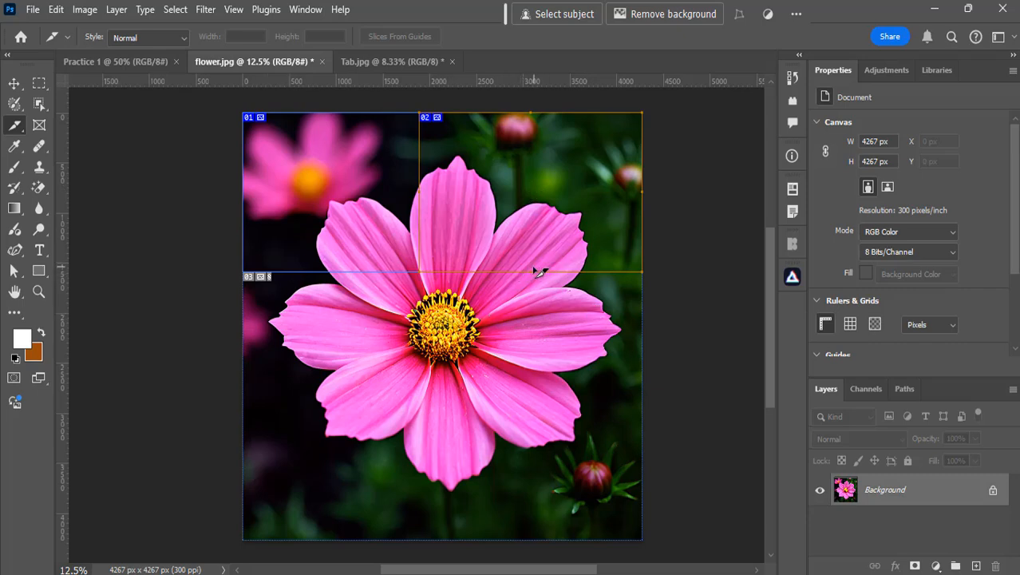
left_click_drag(536, 268, 615, 450)
key("ctrl+z")
left_click_drag(533, 273, 643, 539)
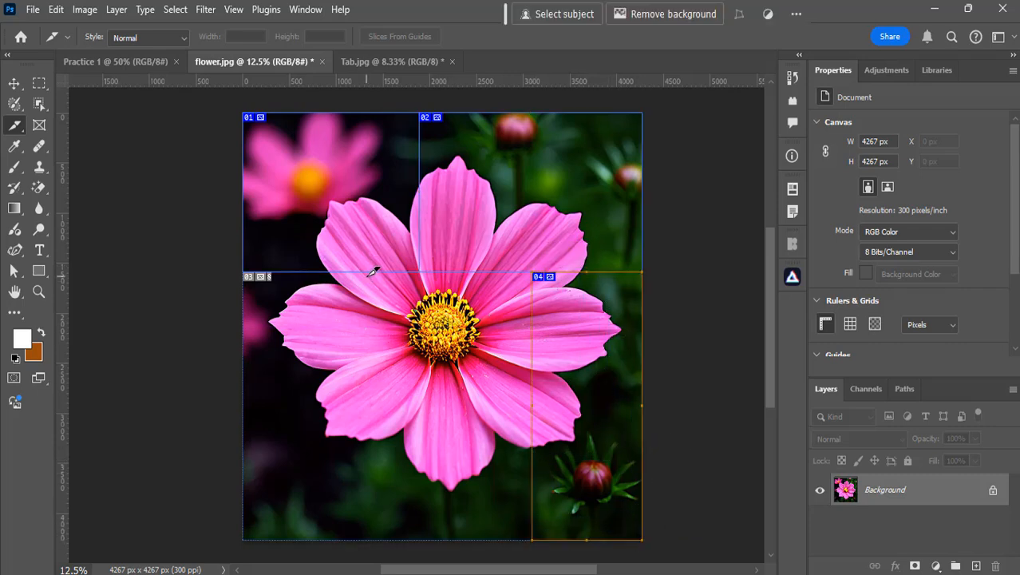
left_click_drag(375, 271, 533, 540)
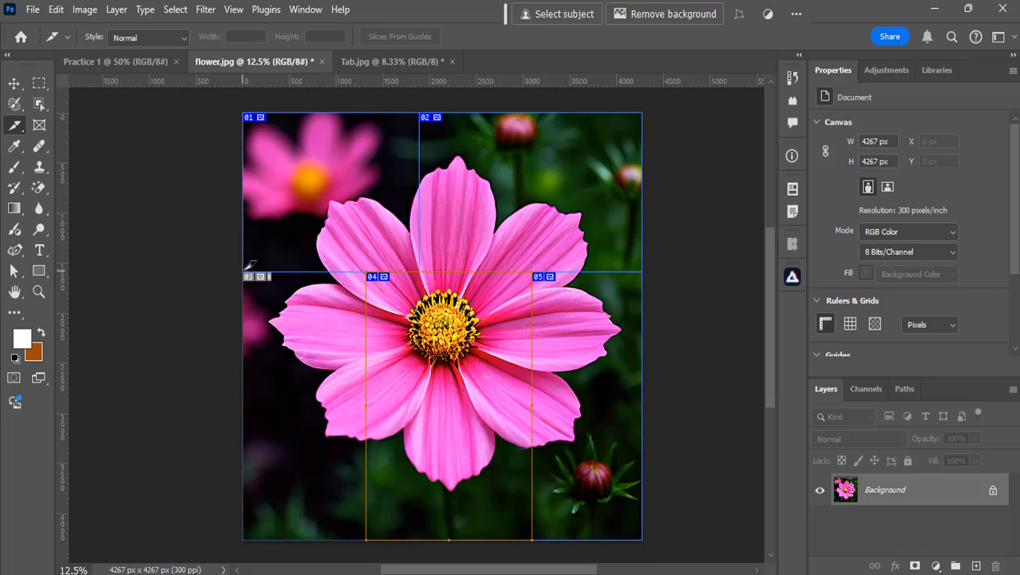
left_click_drag(251, 266, 365, 539)
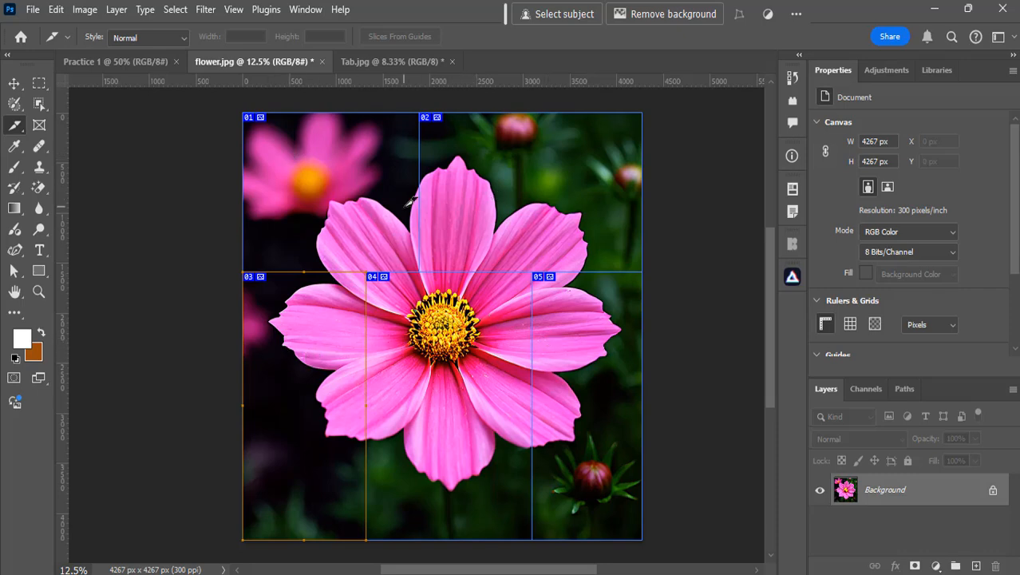
Use the Slice Select tool to select the upper-left slice and the upper-right slice in turn
right_click(17, 128)
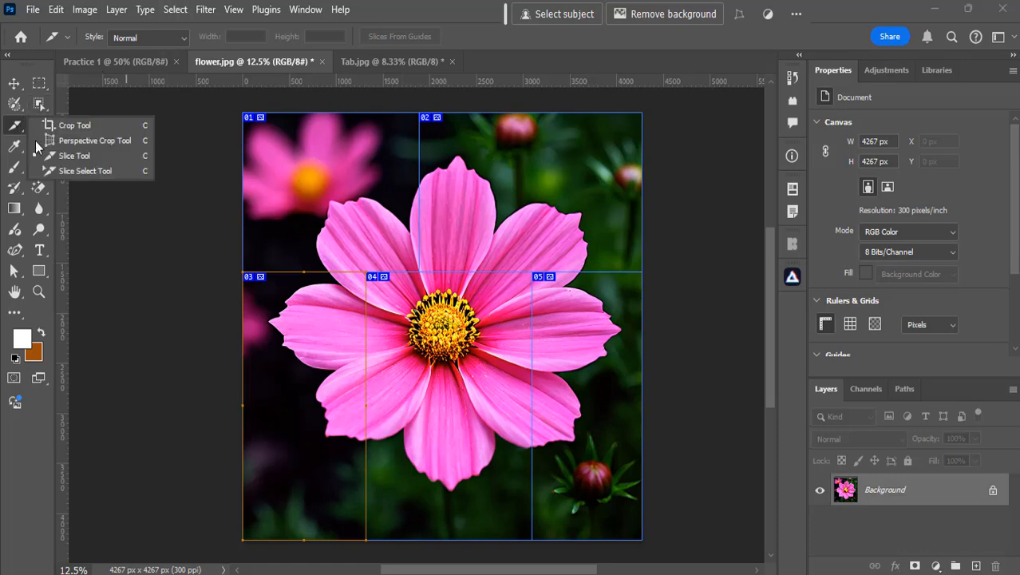
left_click(80, 169)
left_click(329, 200)
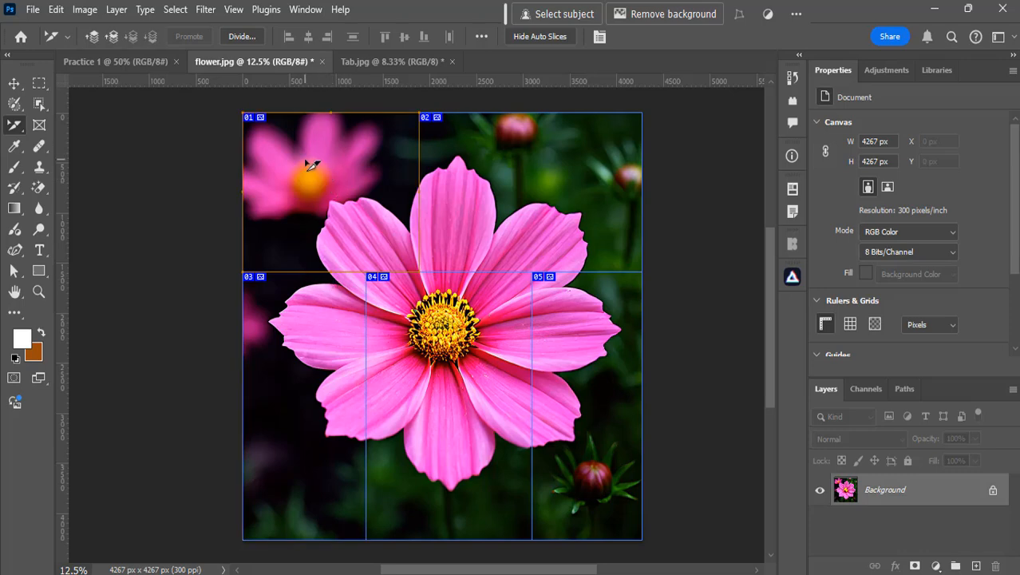
left_click(545, 189)
mouse_move(555, 166)
left_mouse_down()
mouse_move(435, 167)
mouse_move(551, 168)
left_mouse_up()
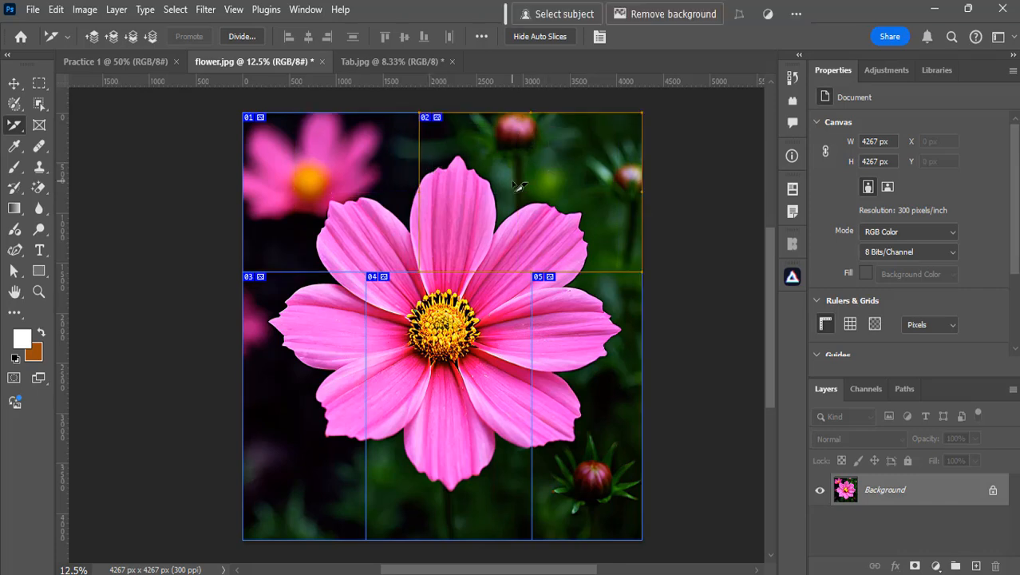
Try to draw a thin horizontal slice across the border between the two upper slices with the Slice tool, and undo it
right_click(15, 126)
left_click(73, 155)
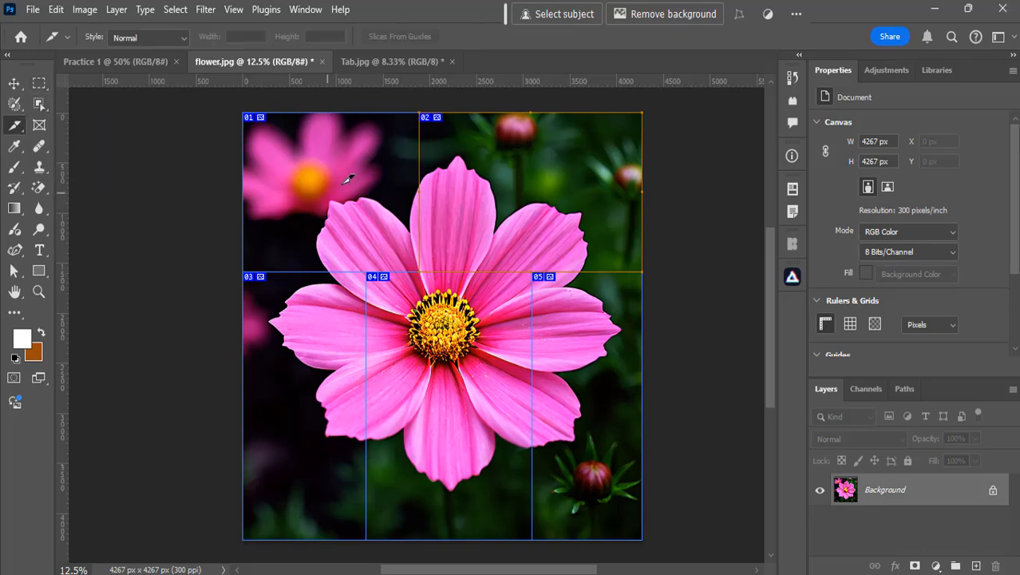
left_click_drag(346, 176, 435, 179)
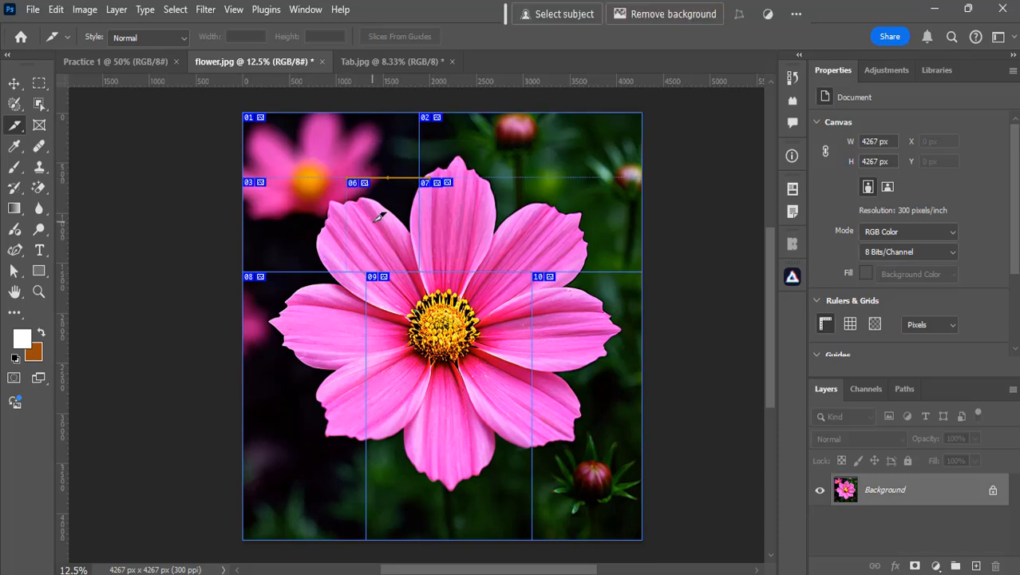
key("ctrl+z")
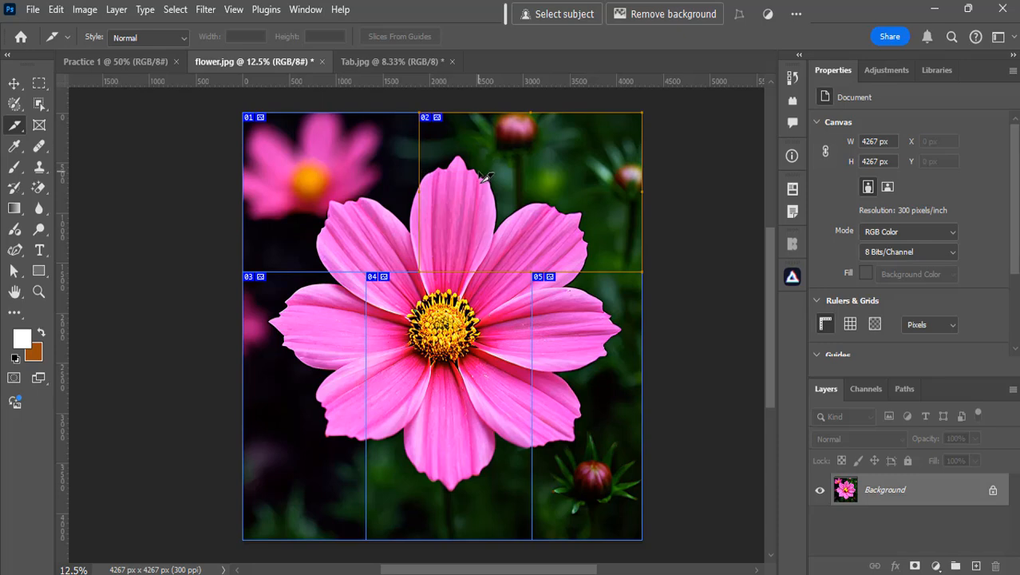
Open the sliced flower.jpg in Save for Web (Legacy) and reduce the preview to 6.3% so the whole image fits
left_click(33, 10)
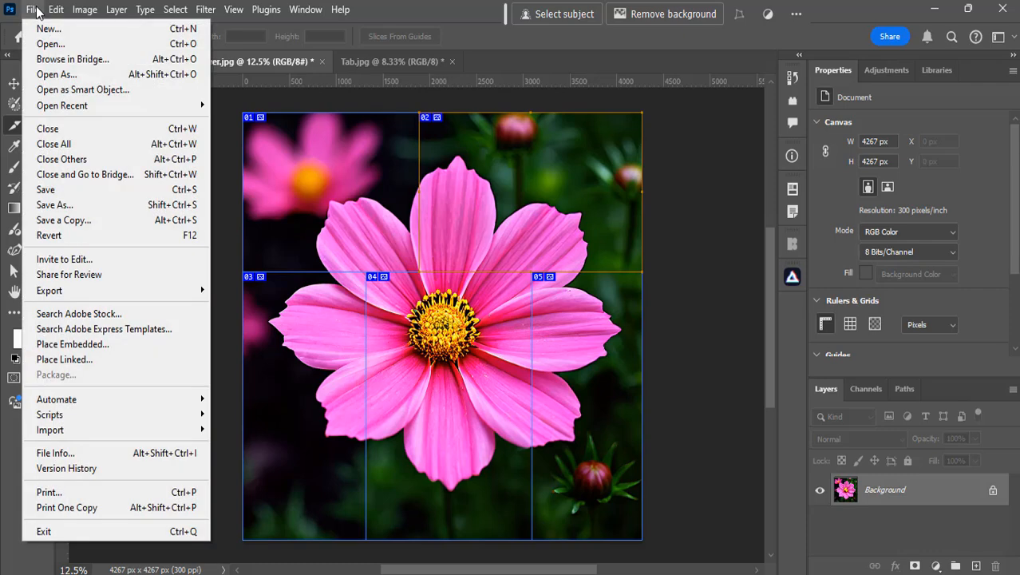
mouse_move(94, 292)
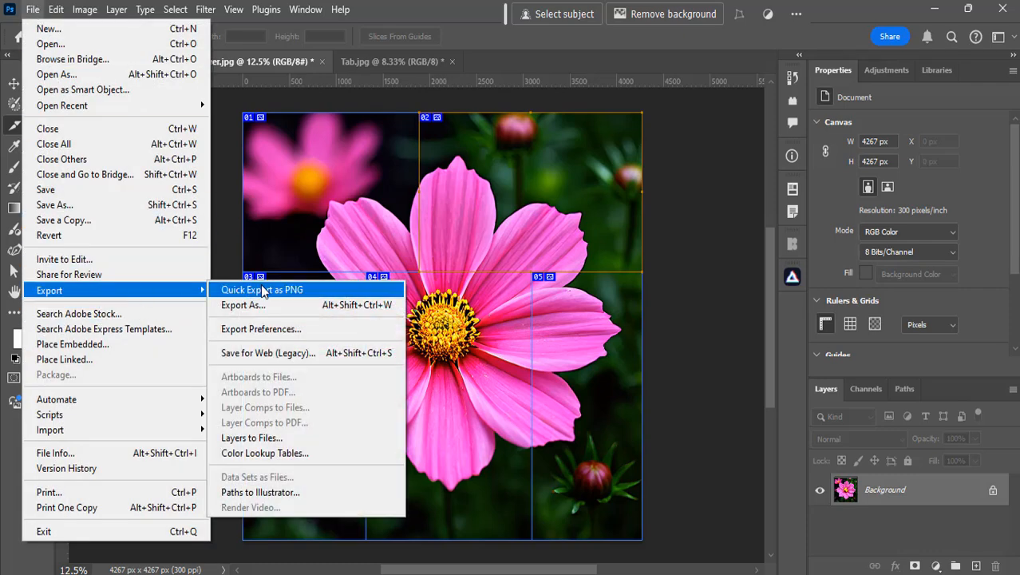
left_click(265, 355)
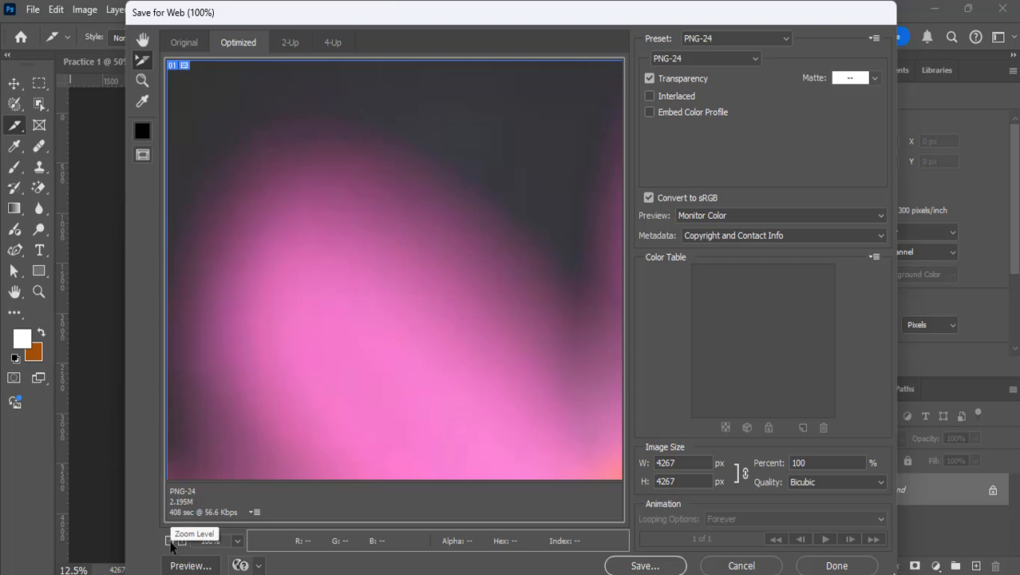
left_click(170, 542)
left_click(170, 543)
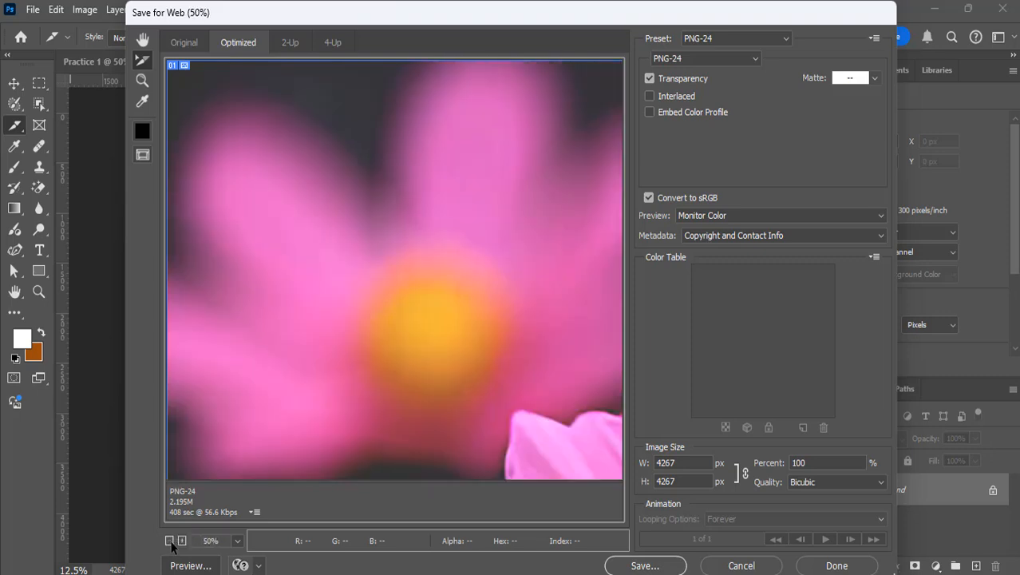
left_click(170, 542)
left_click(170, 542)
left_click(170, 542)
left_click(170, 542)
left_click(170, 543)
left_click(170, 542)
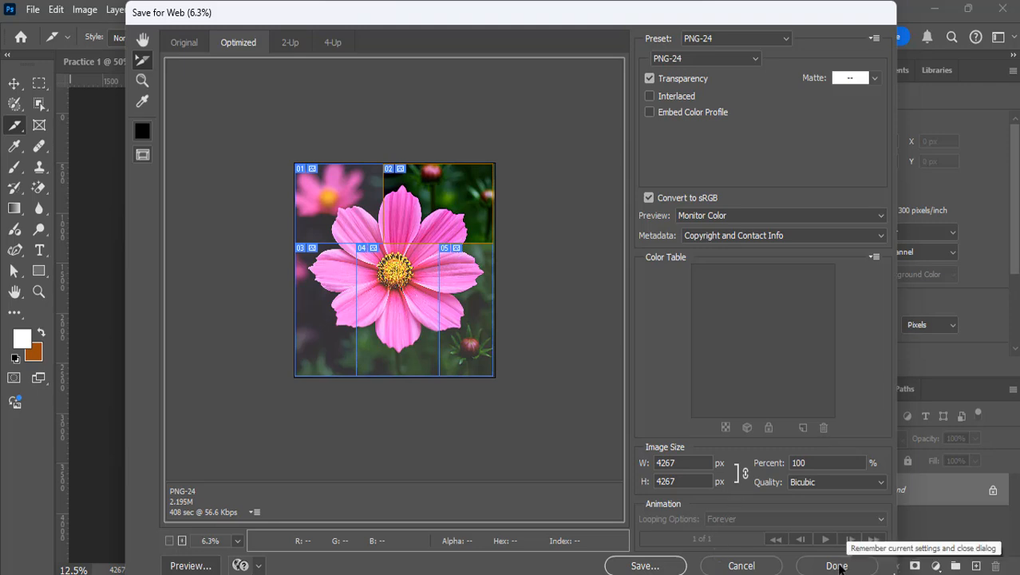
Save all slices as images only, with the file name flower.png, into a new Desktop folder named slice
left_click(645, 566)
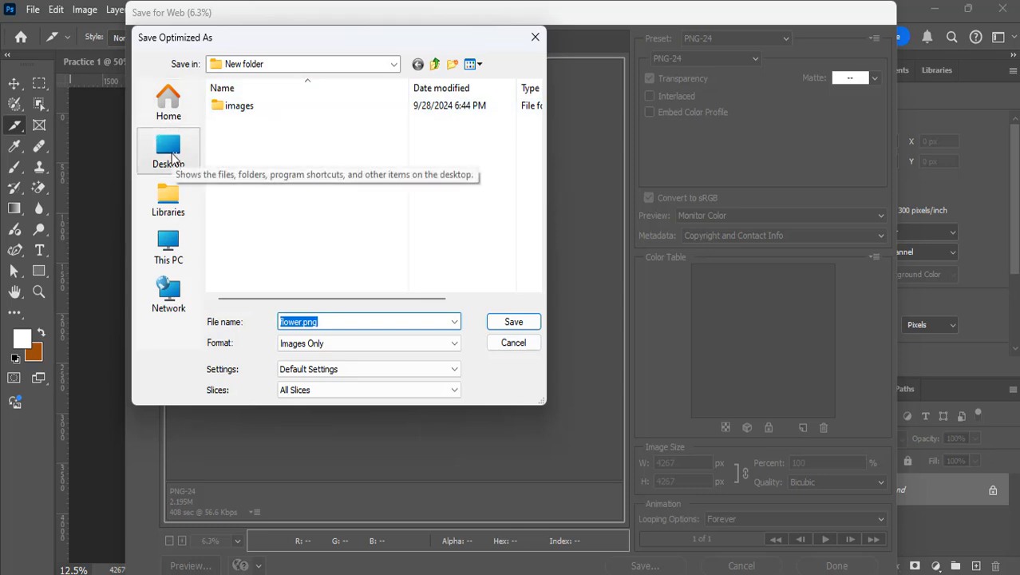
left_click(170, 156)
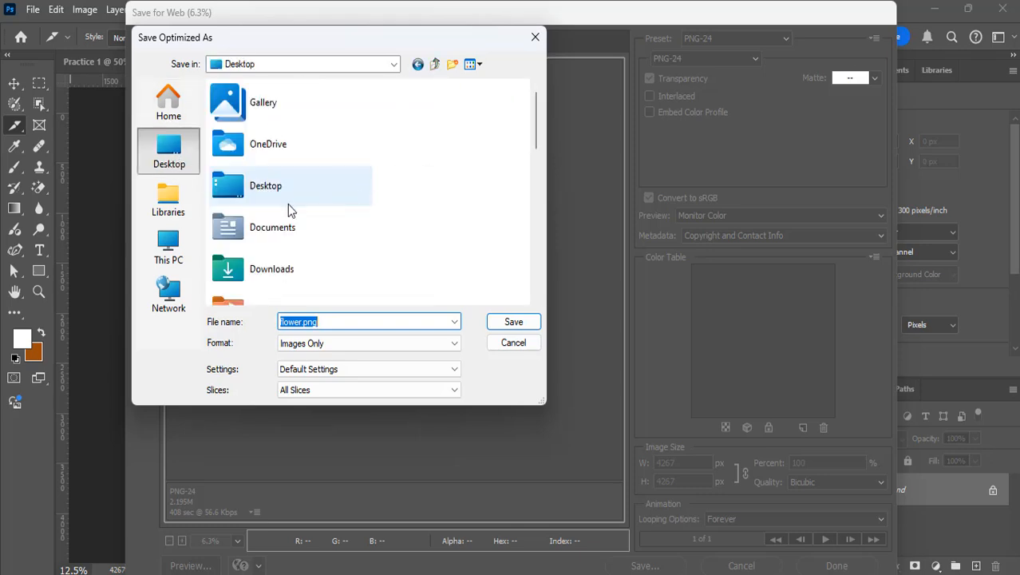
right_click(424, 167)
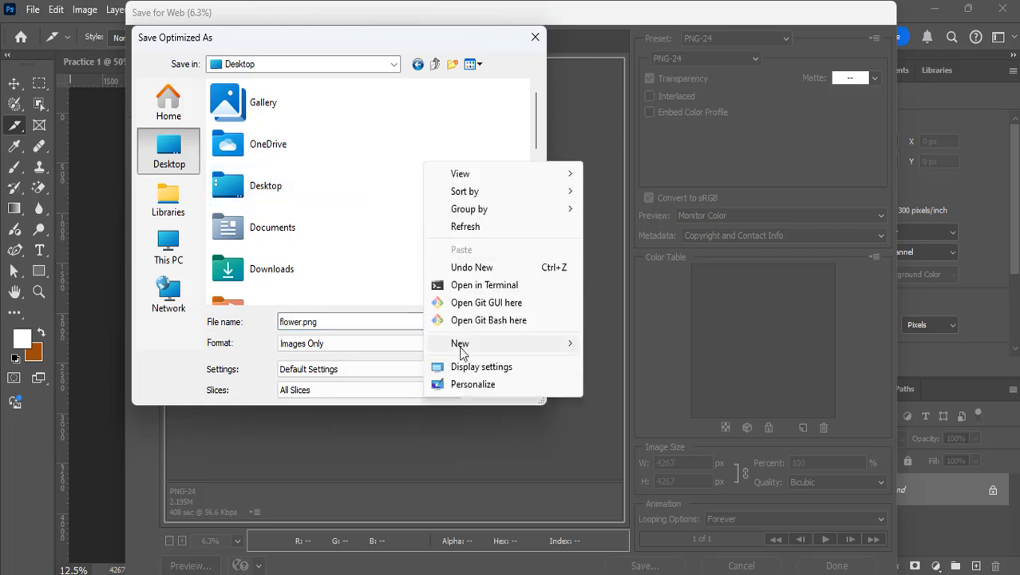
mouse_move(467, 344)
left_click(618, 344)
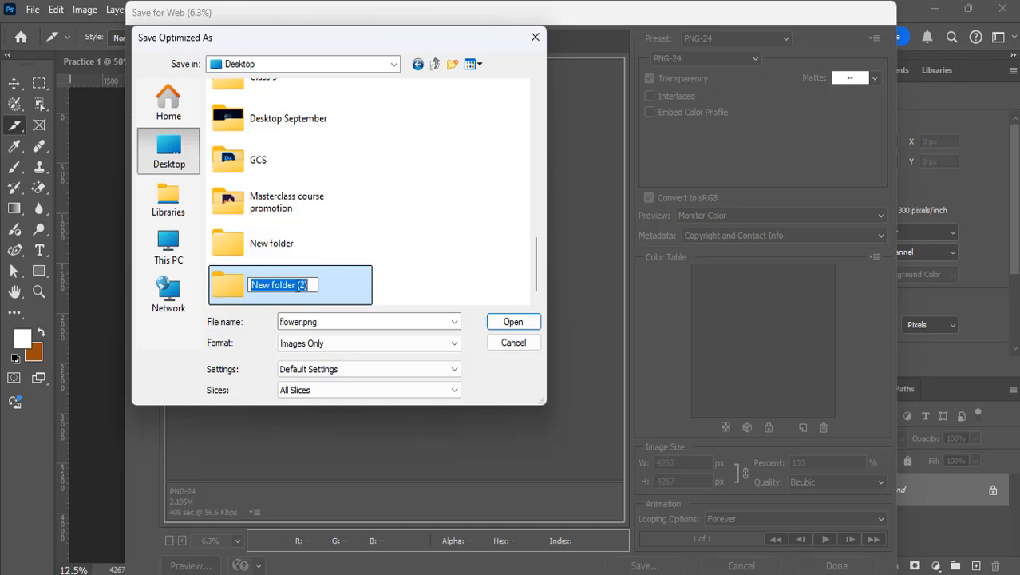
left_click(316, 297)
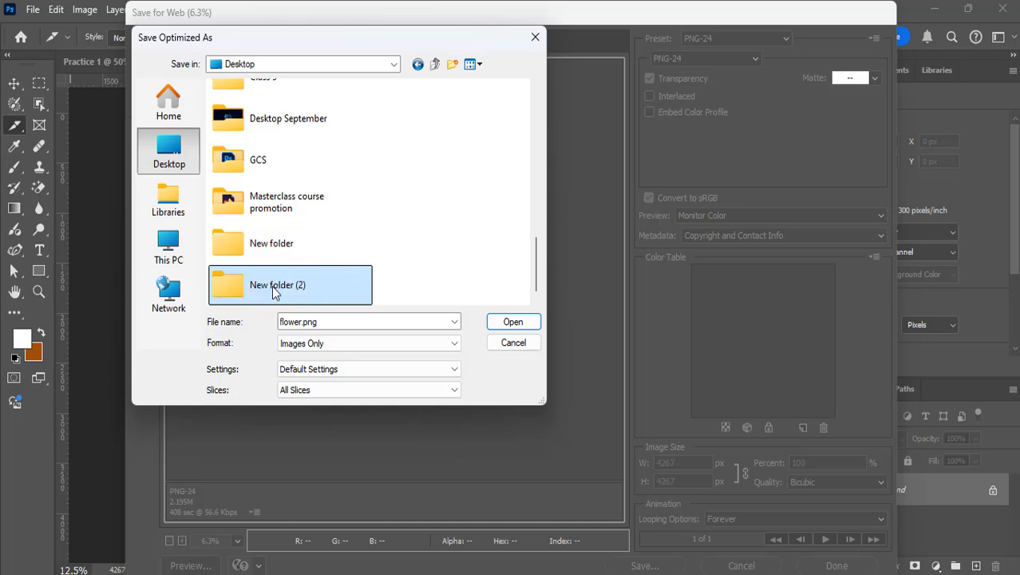
left_click(276, 287)
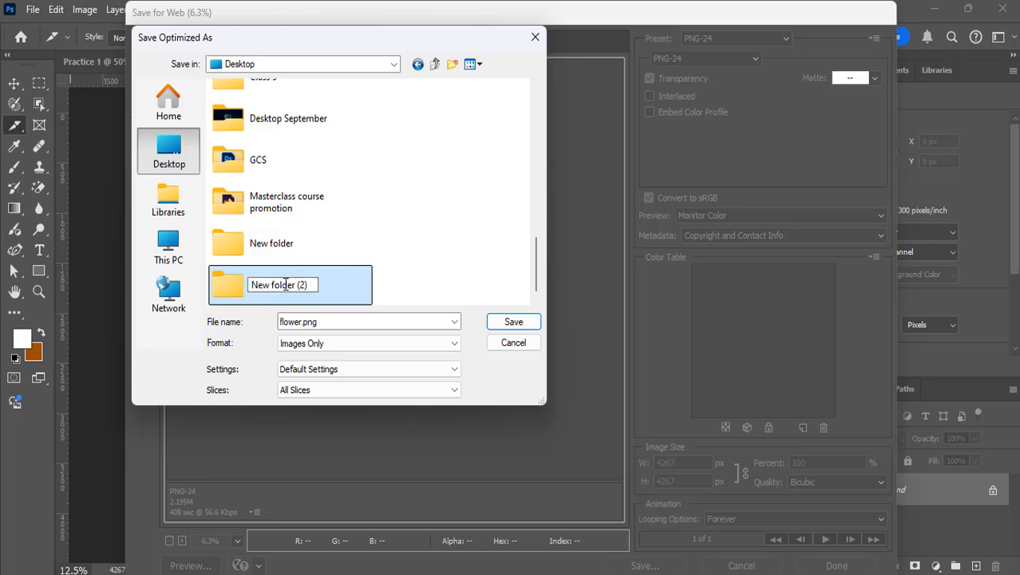
key("ctrl+a")
type("slice")
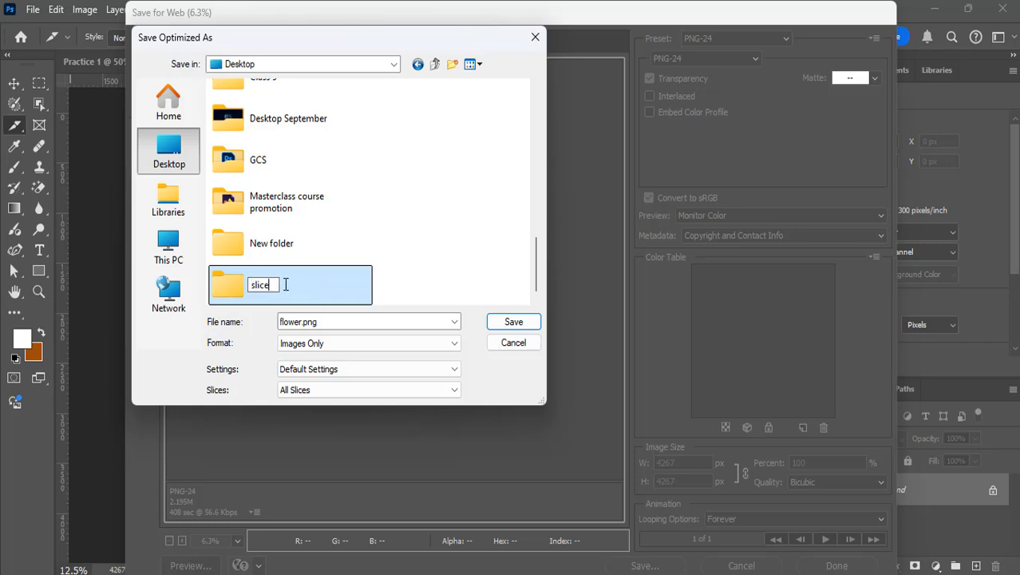
key("Return")
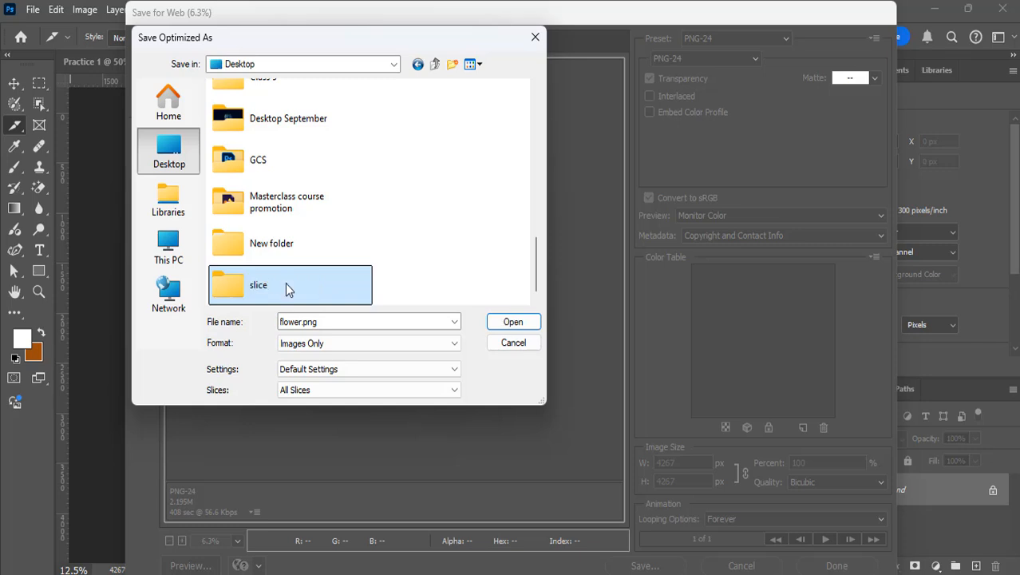
left_click(497, 325)
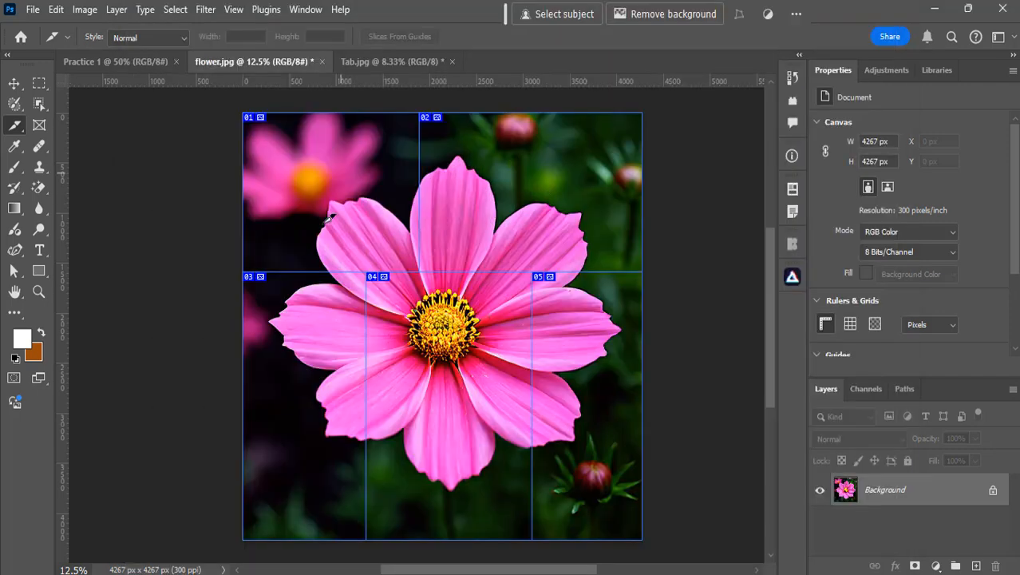
Switch to File Explorer and open the images subfolder of the slice folder on the Desktop
key("alt+Tab")
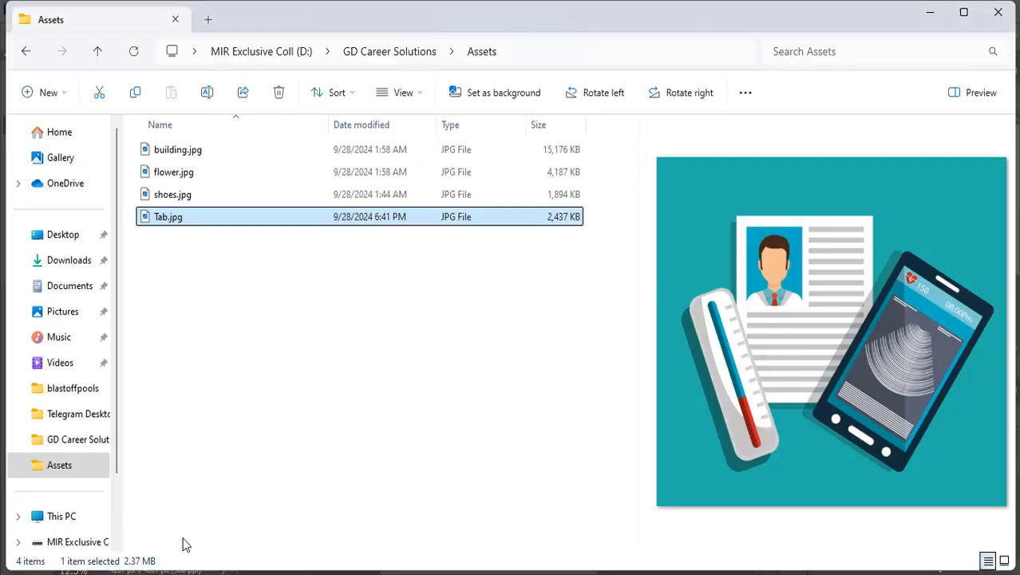
left_click(68, 244)
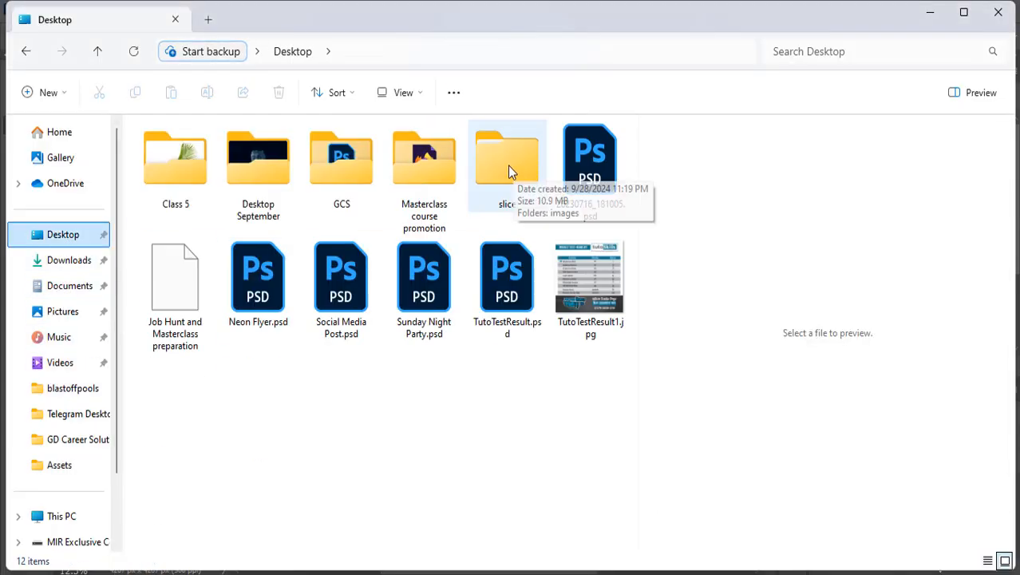
double_click(506, 165)
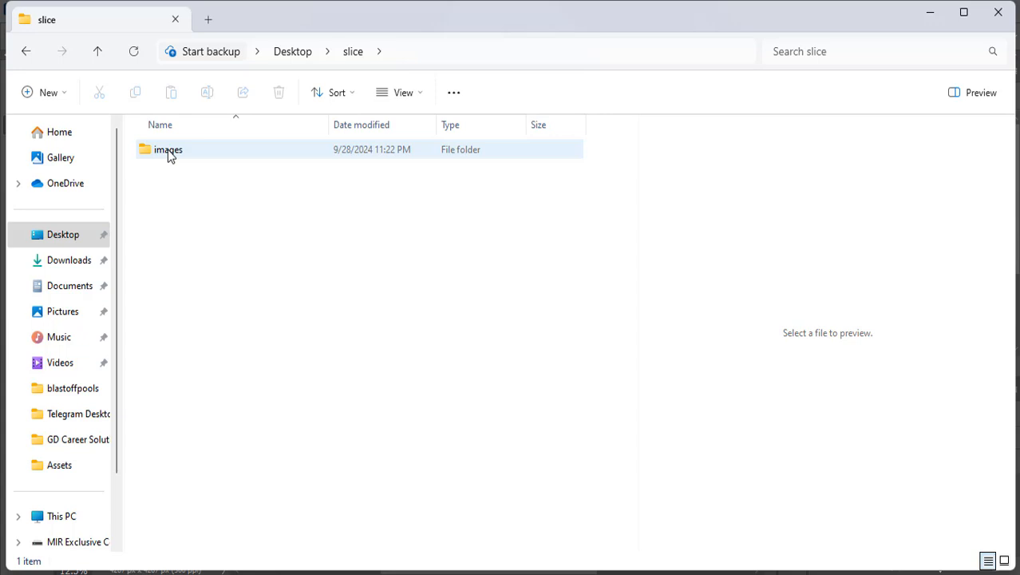
double_click(166, 153)
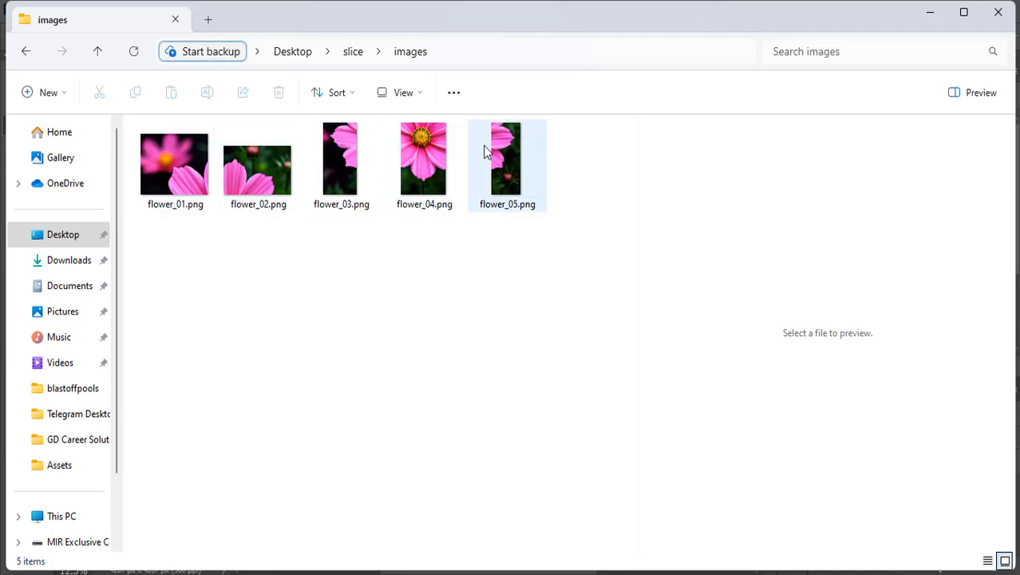
Preview the exported files flower_01.png to flower_05.png one by one, and return to flower.jpg in Photoshop
left_click(165, 179)
left_click(258, 168)
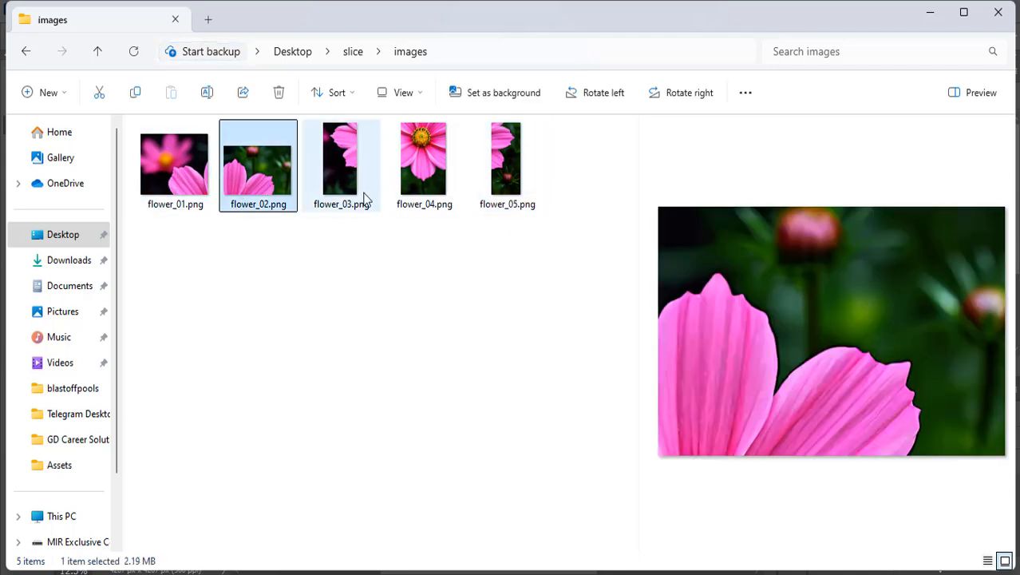
left_click(346, 164)
left_click(425, 176)
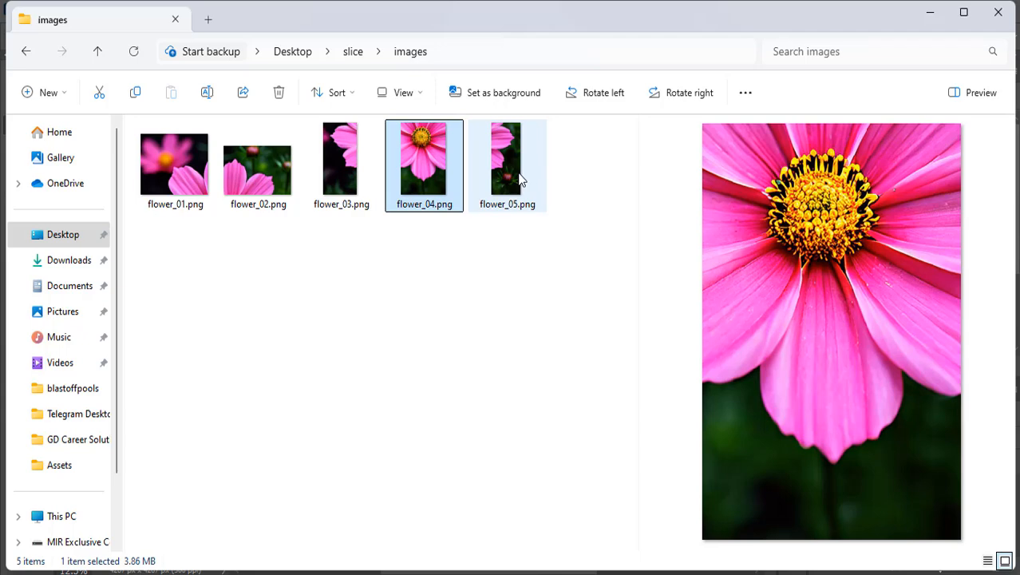
left_click(519, 179)
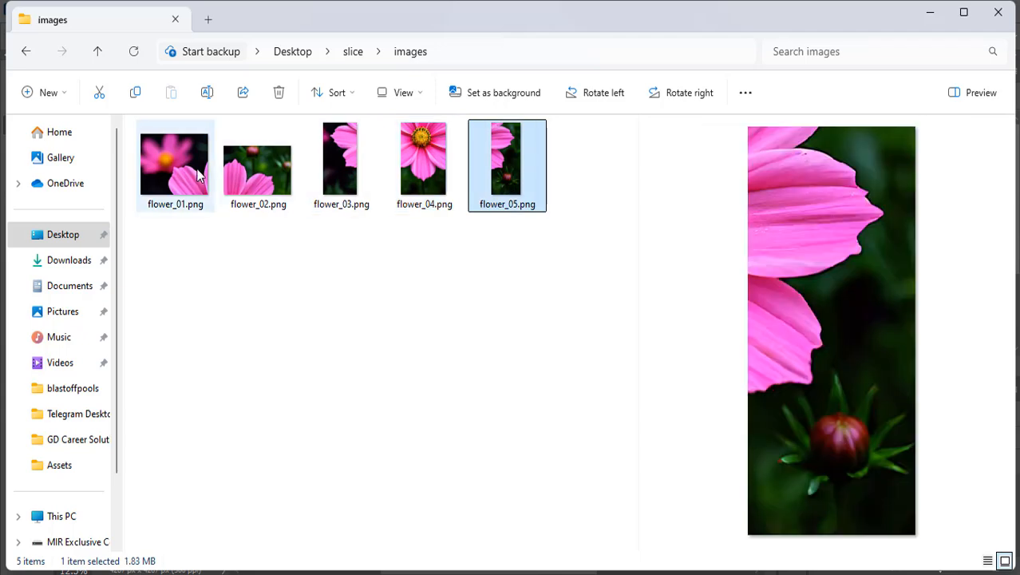
mouse_move(200, 177)
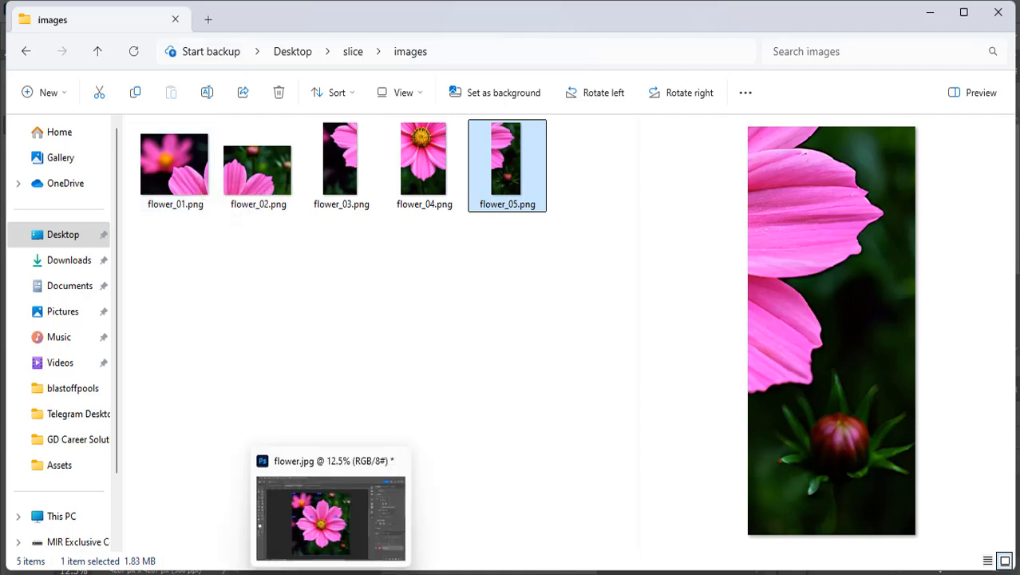
left_click(333, 571)
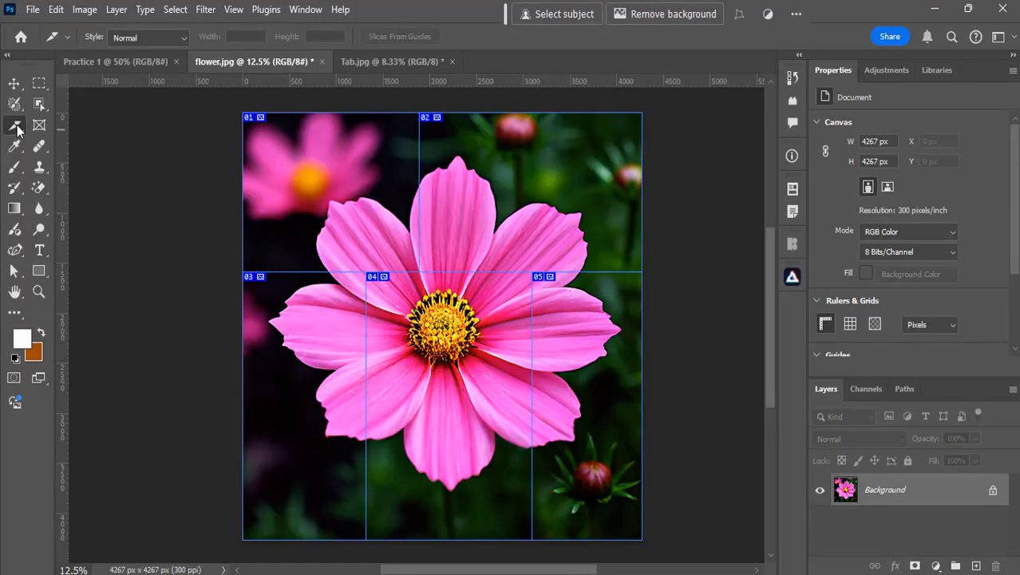